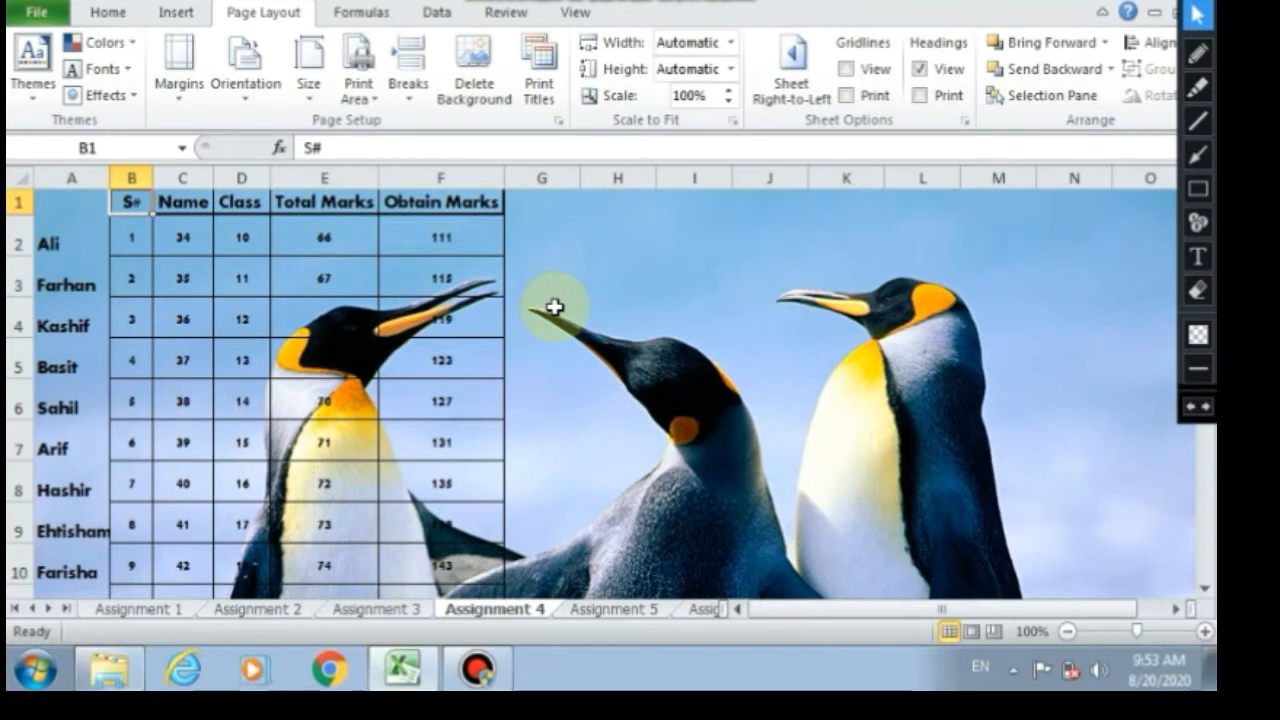
Look across the header row of the Assignment 4 table, from the blank corner cell past Obtain Marks and back
key(Left)
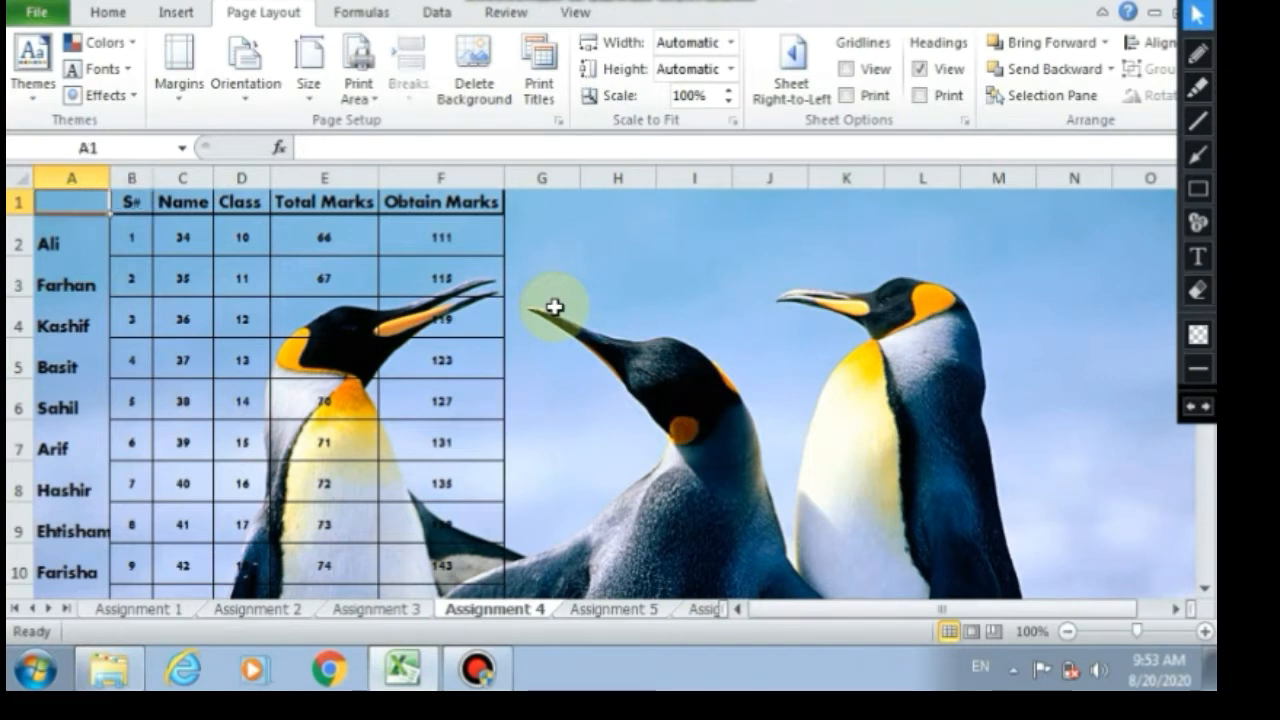
key(Right)
key(Right)
key(Right)
key(Right)
key(Right)
key(Right)
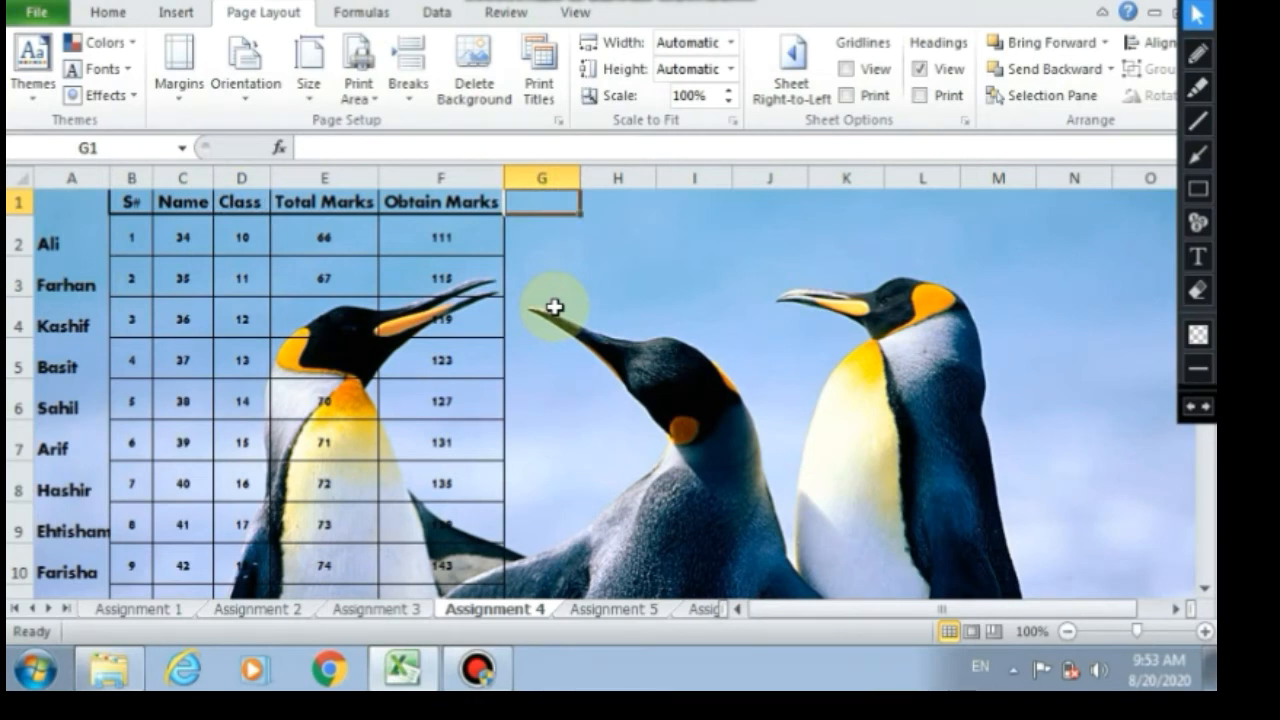
key(Left)
key(Left)
key(Left)
key(Left)
key(Left)
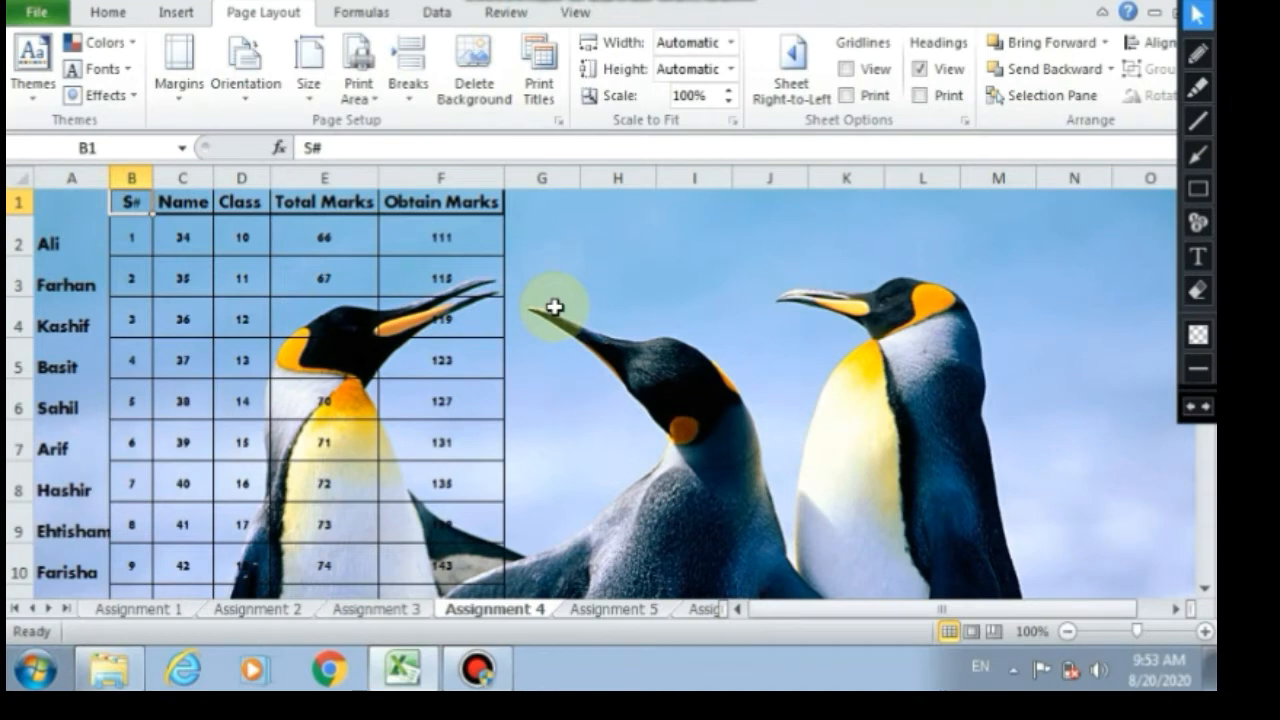
key(Left)
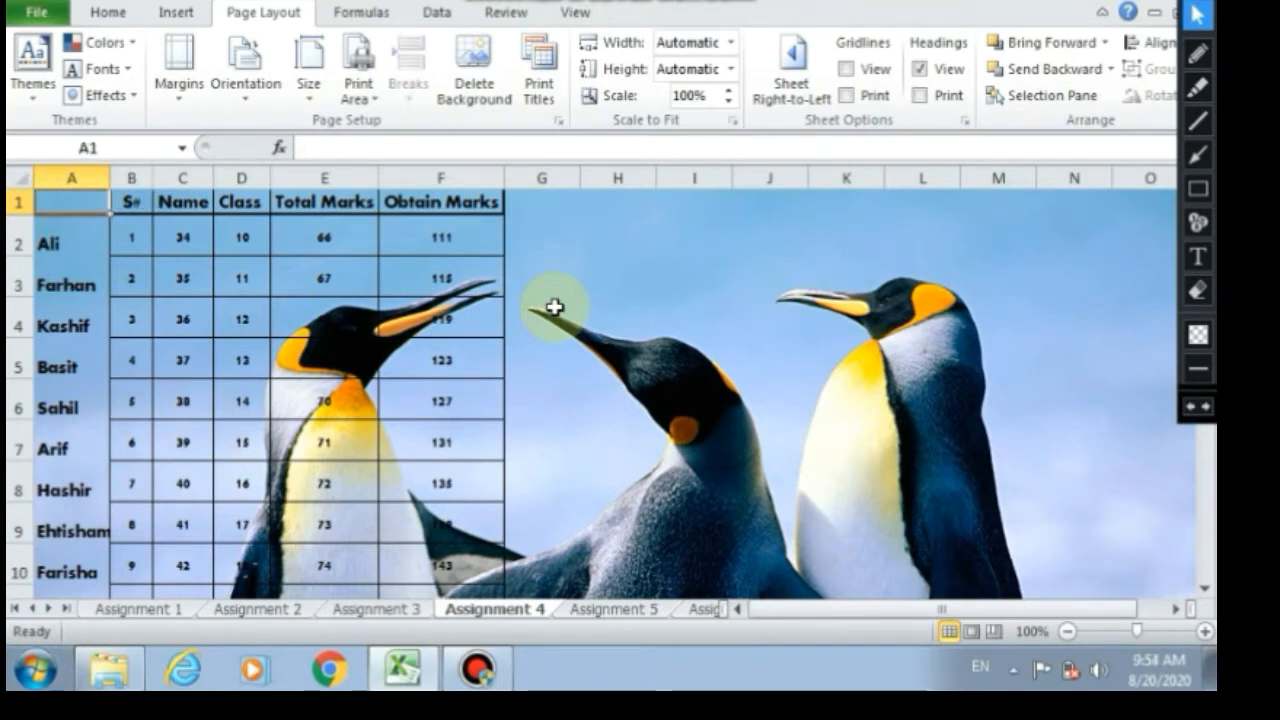
Examine the student name column of the Assignment 4 table from row 2 down to the Total row
click(420, 242)
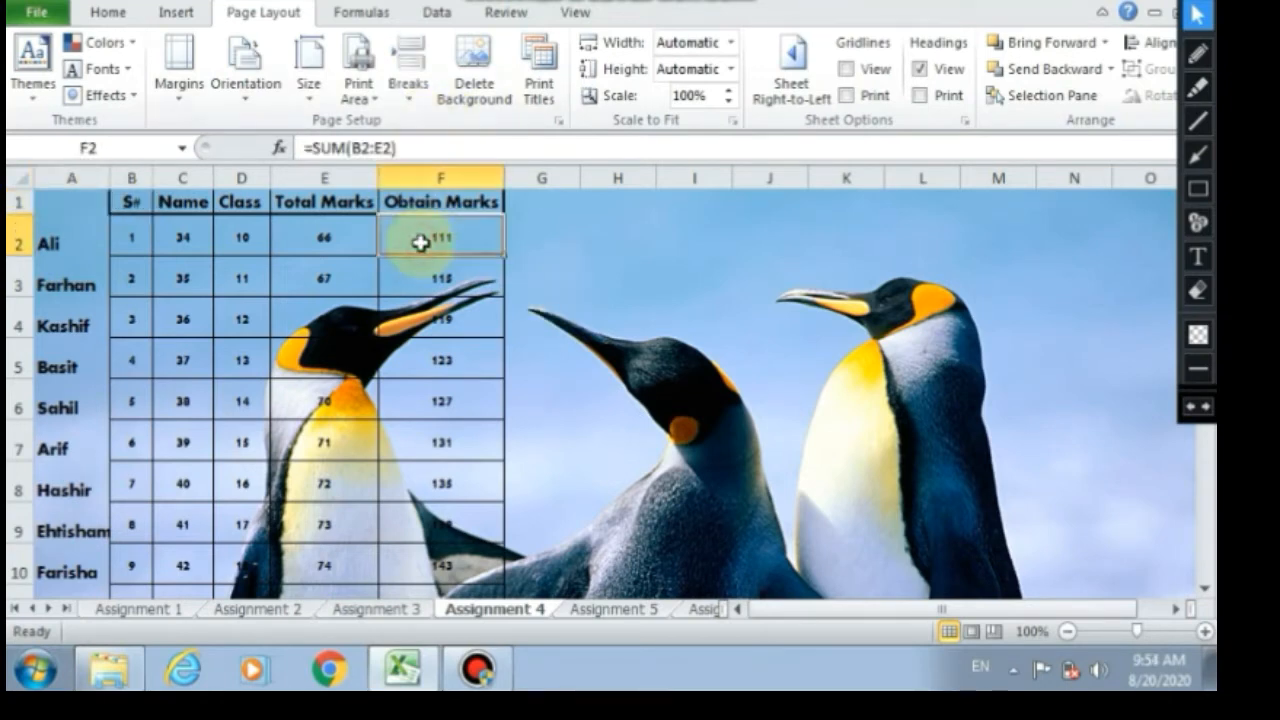
key(Left)
key(Left)
key(Left)
key(Left)
key(Left)
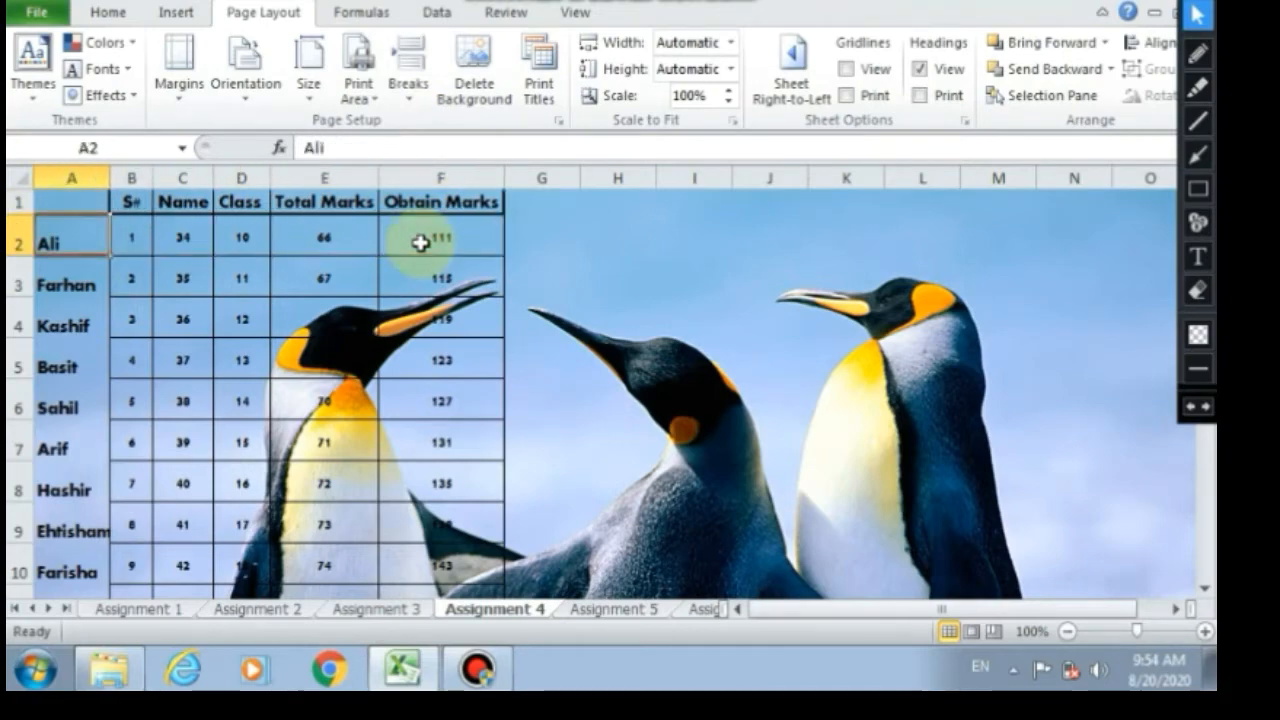
key(Down)
key(Down)
key(Down)
key(Down)
key(Down)
key(Down)
key(Down)
key(Down)
key(Down)
key(Down)
key(Down)
key(Down)
key(Down)
key(Down)
key(Down)
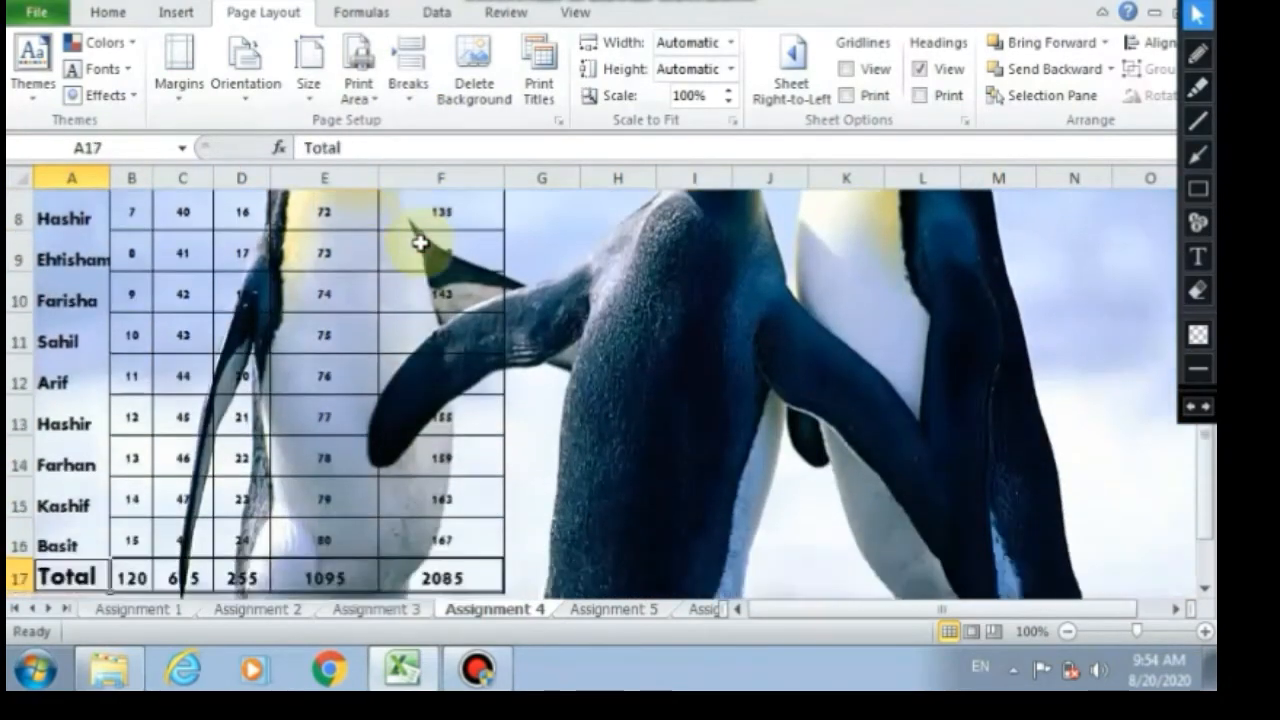
key(Down)
Review the Obtain Marks column upward from the last student row to its header, and return to cell A1
key(Up)
key(Up)
key(Right)
key(Right)
key(Right)
key(Right)
key(Right)
key(Up)
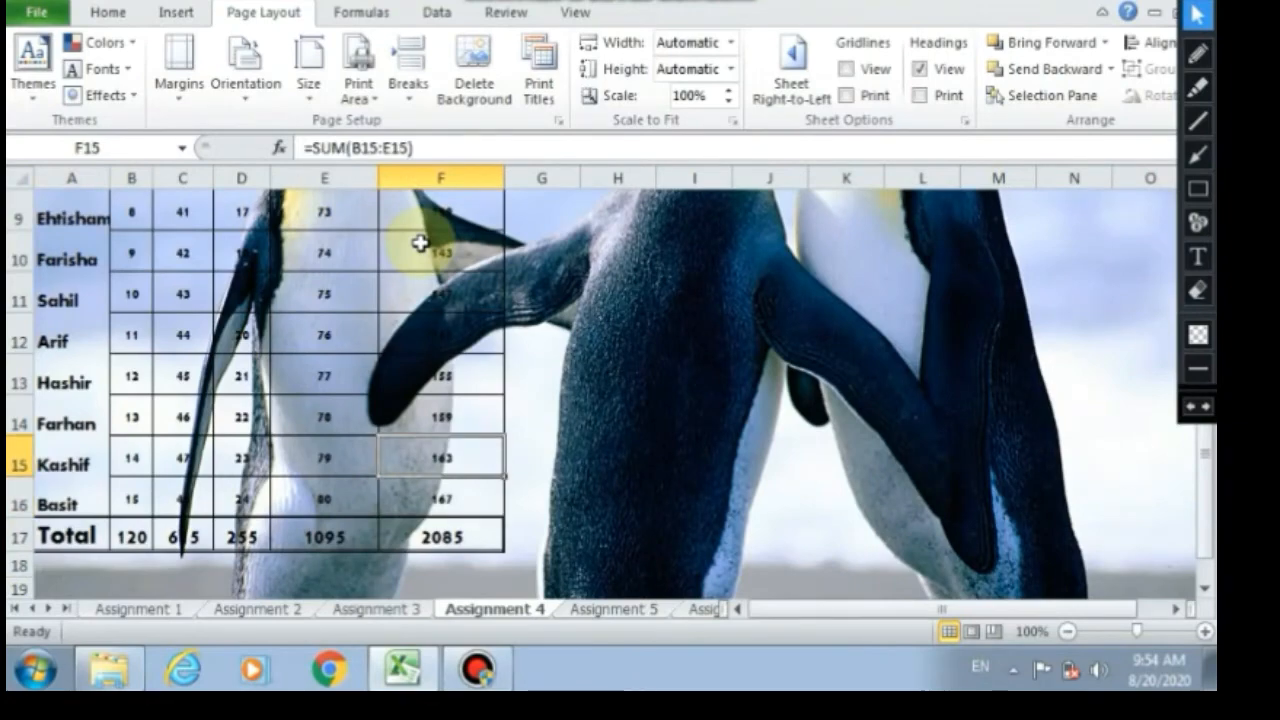
key(Up)
key(Up)
key(Up)
key(Up)
key(Up)
key(Up)
key(Up)
key(Up)
key(Up)
key(Up)
key(Up)
key(Up)
key(Up)
key(Up)
key(Left)
key(Left)
key(Left)
key(Left)
key(Left)
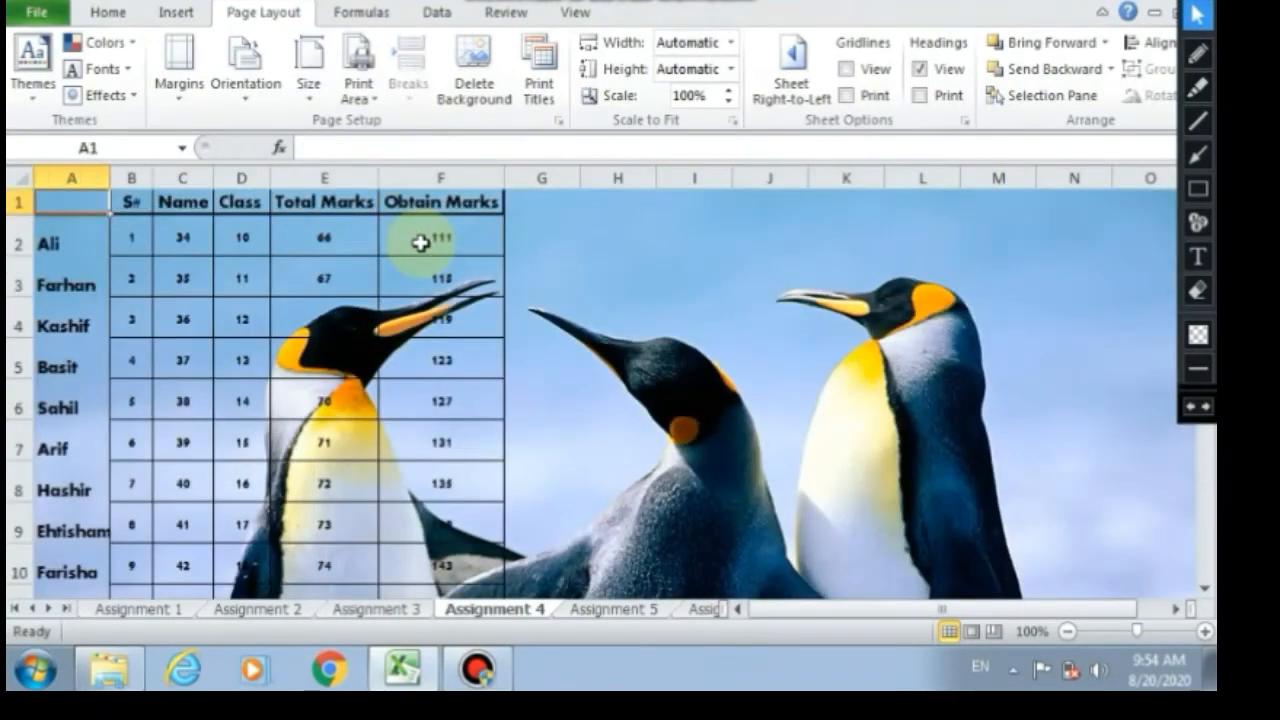
Examine the SUM formulas in the Obtain Marks column down to the Total row, and return to header cell B1
key(Right)
key(Right)
key(Right)
key(Right)
key(Right)
key(Down)
key(Down)
key(Down)
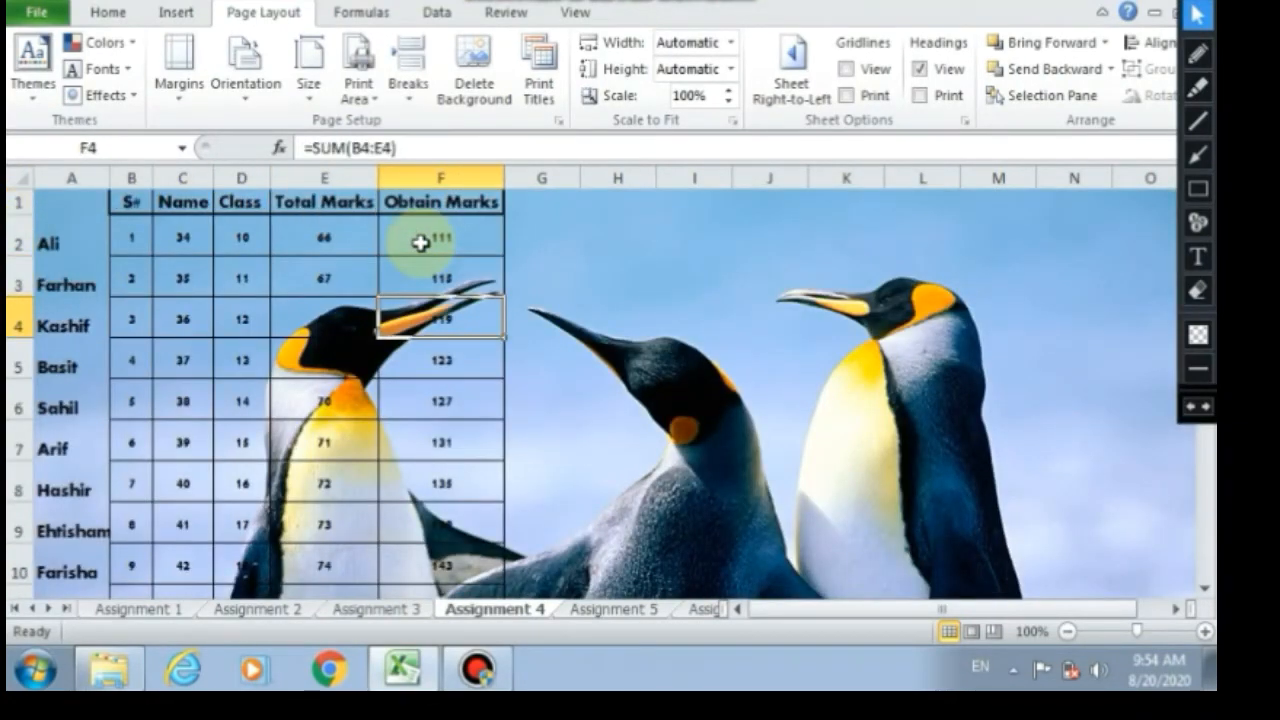
key(Down)
key(Down)
key(Down)
key(Down)
key(Down)
key(Down)
key(Down)
key(Down)
key(Down)
key(Down)
key(Down)
key(Down)
key(Down)
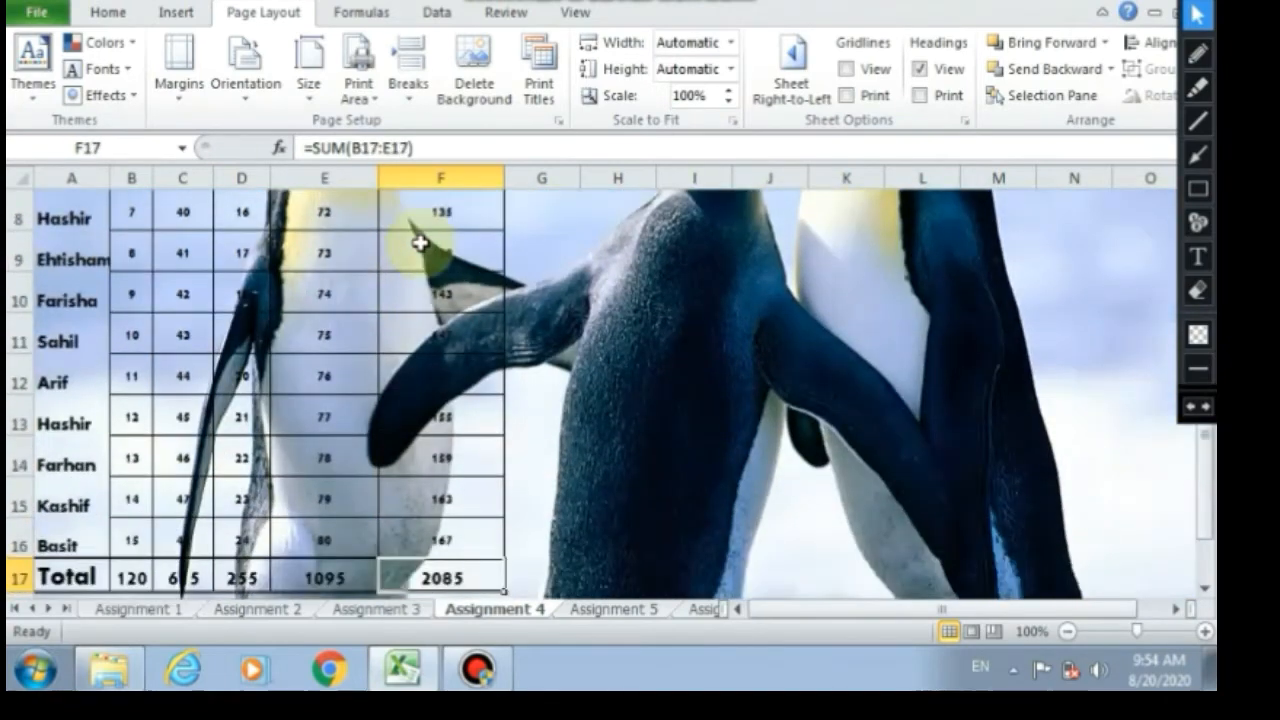
key(Down)
key(Up)
key(Up)
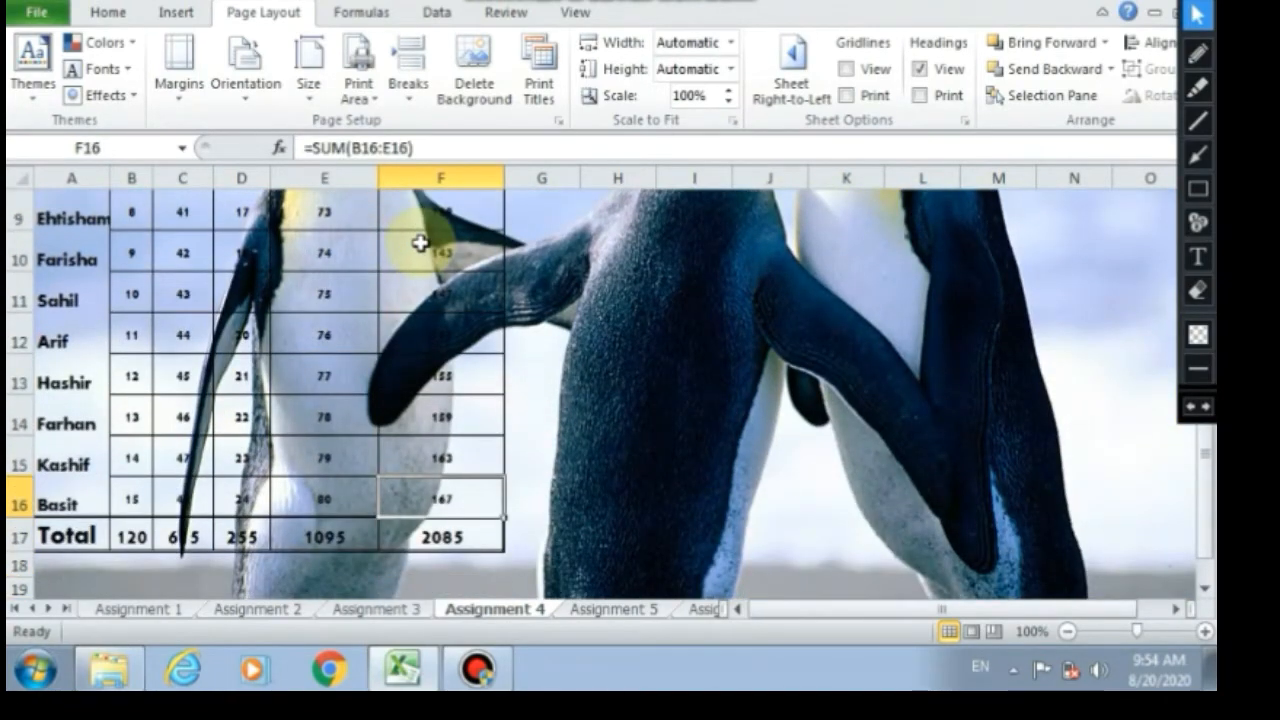
key(Up)
key(Up)
key(Up)
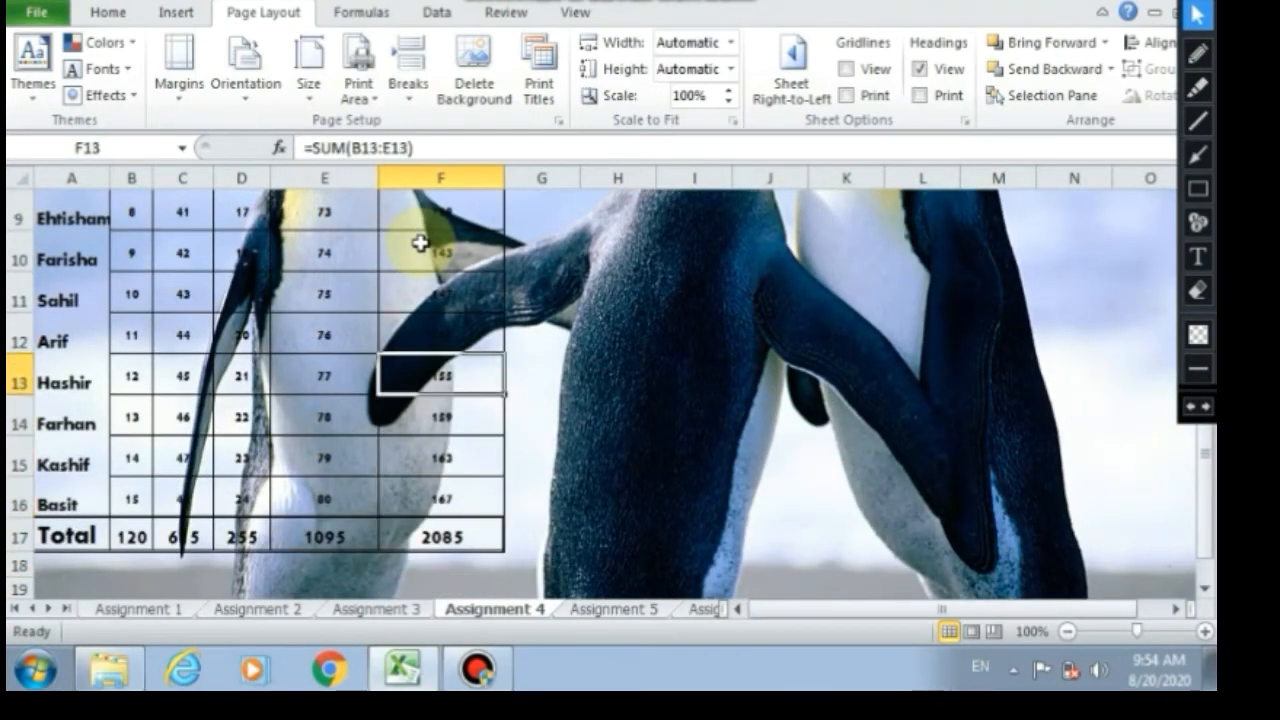
key(ctrl+Up)
key(Right)
key(Left)
key(Left)
key(Left)
key(Left)
key(Left)
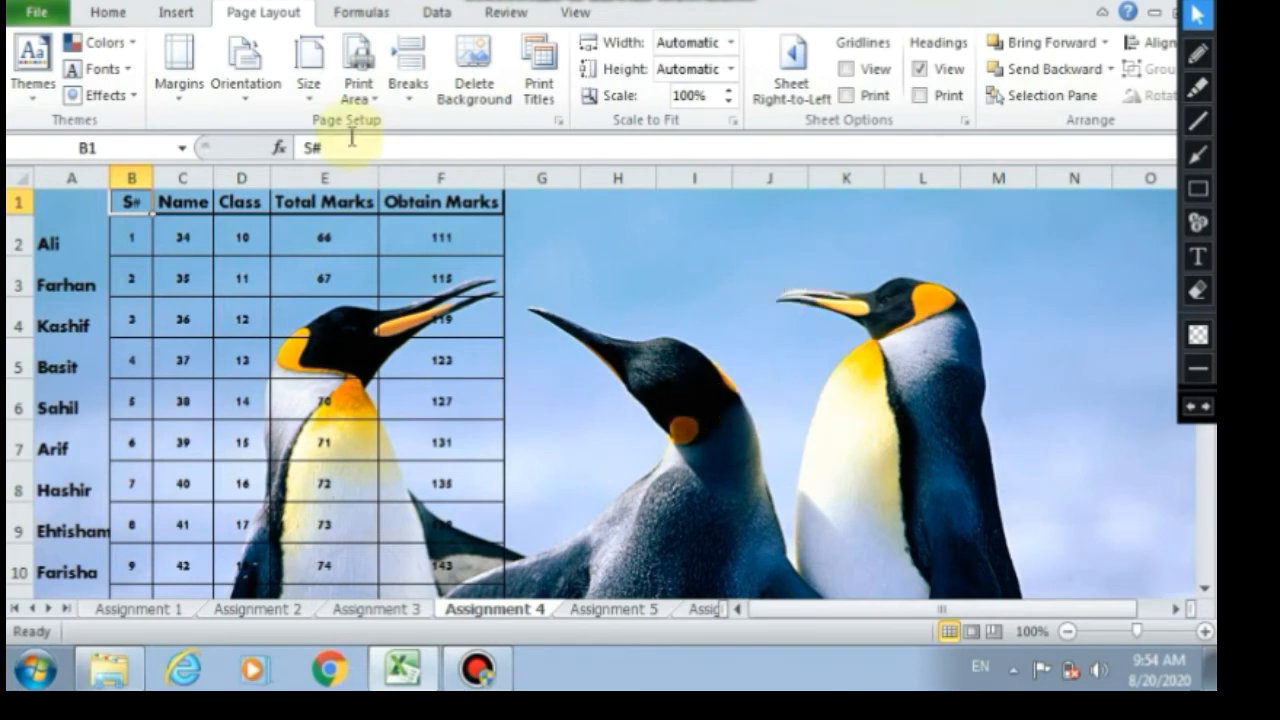
Delete the penguin picture background from the Assignment 4 sheet
click(106, 13)
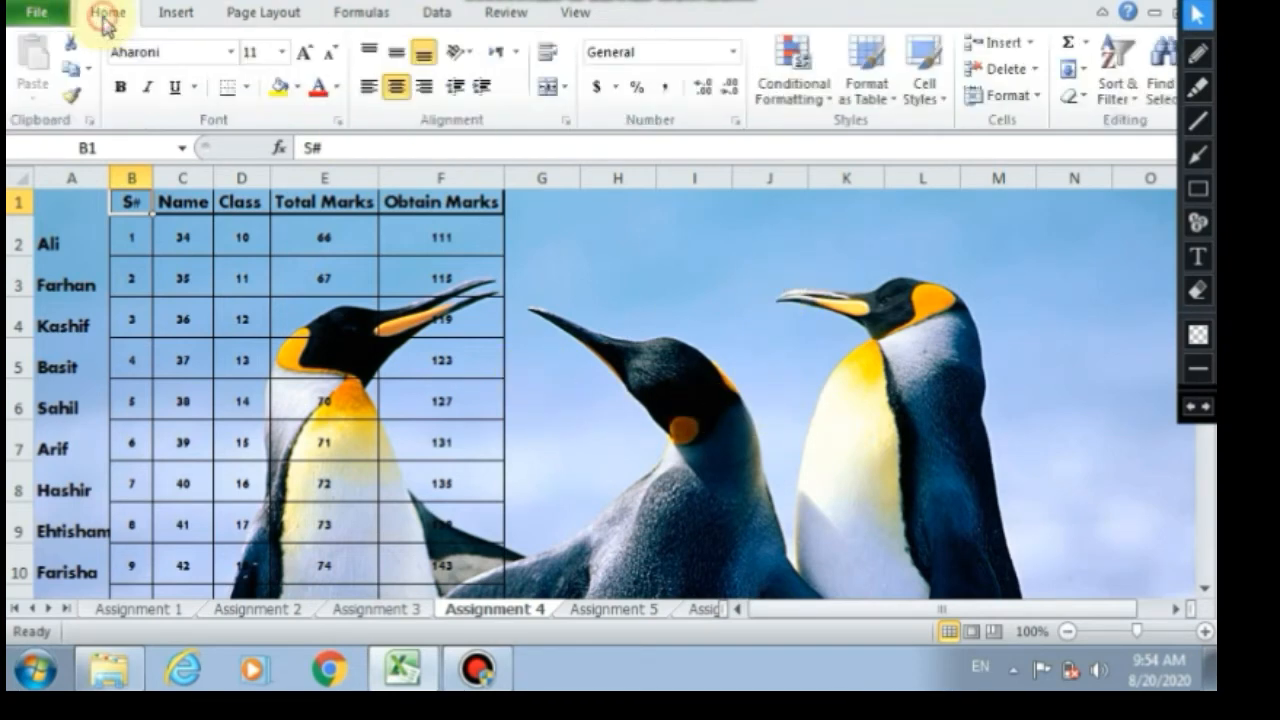
click(266, 16)
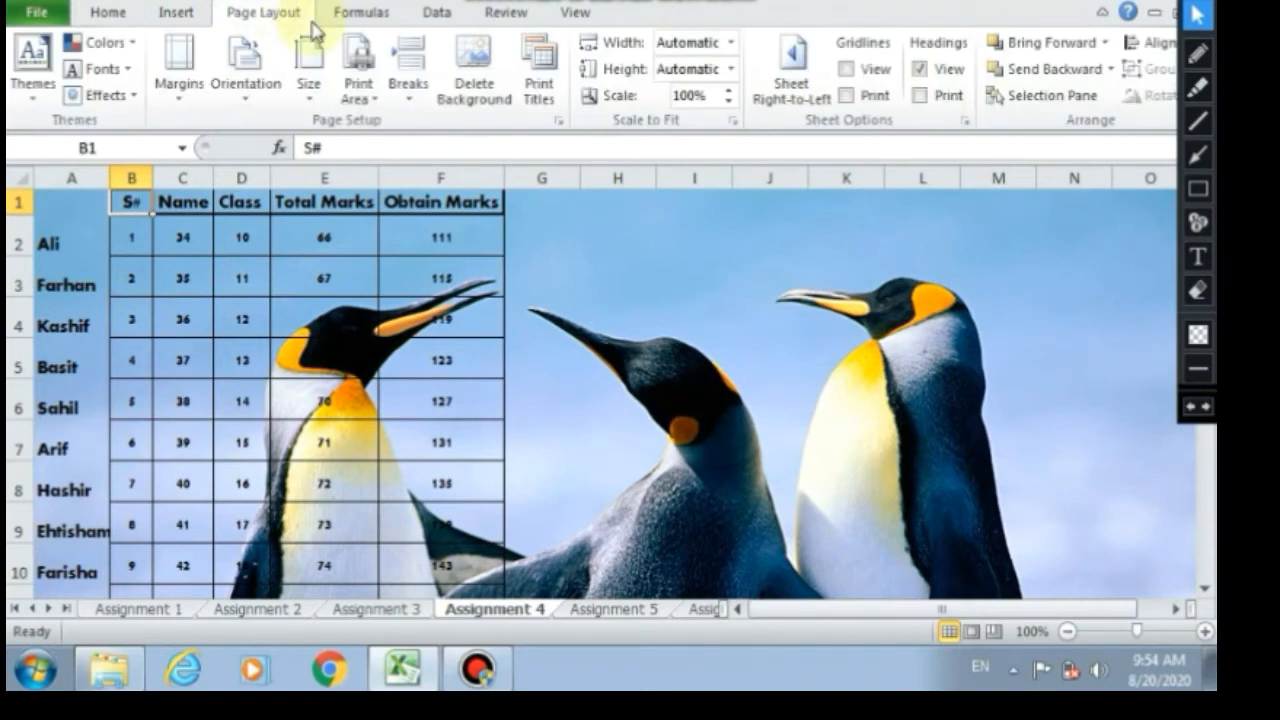
click(478, 97)
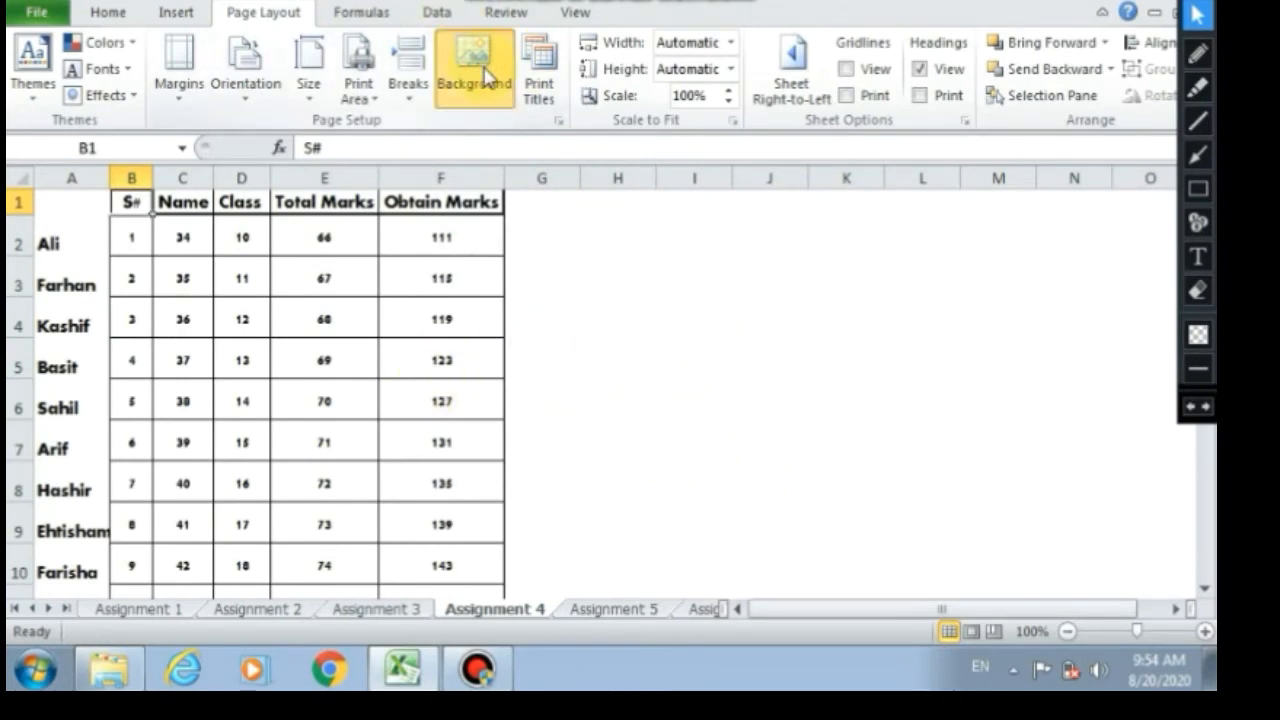
Insert the Penguins picture from the Sample Pictures folder as the background of the Assignment 4 sheet
click(485, 75)
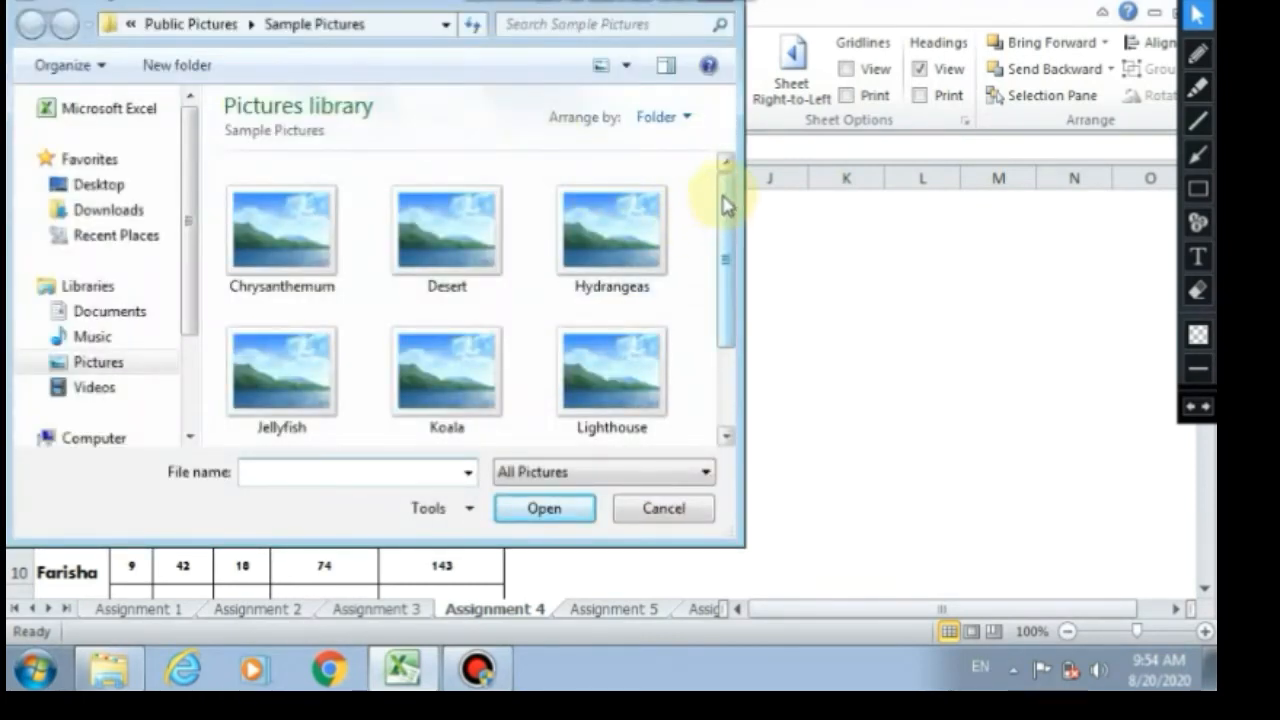
mouse_move(727, 205)
mouse_down()
mouse_move(728, 275)
mouse_move(715, 203)
mouse_up()
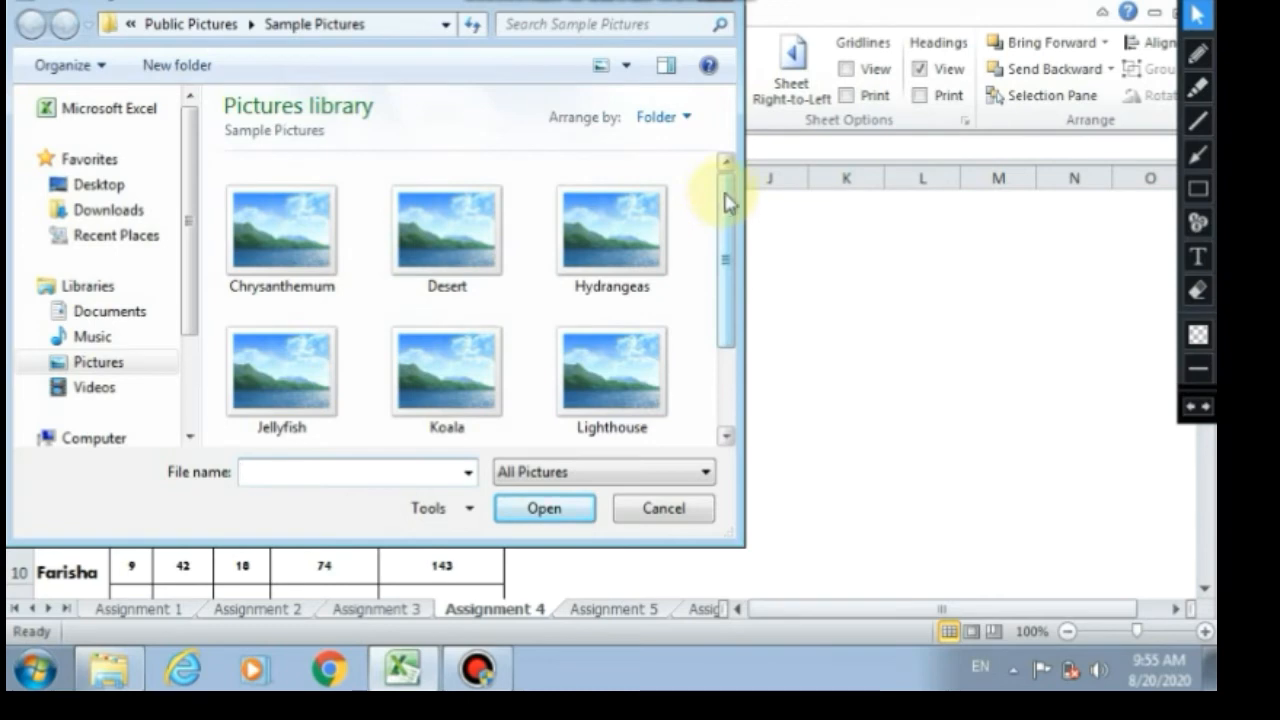
drag(727, 200, 714, 314)
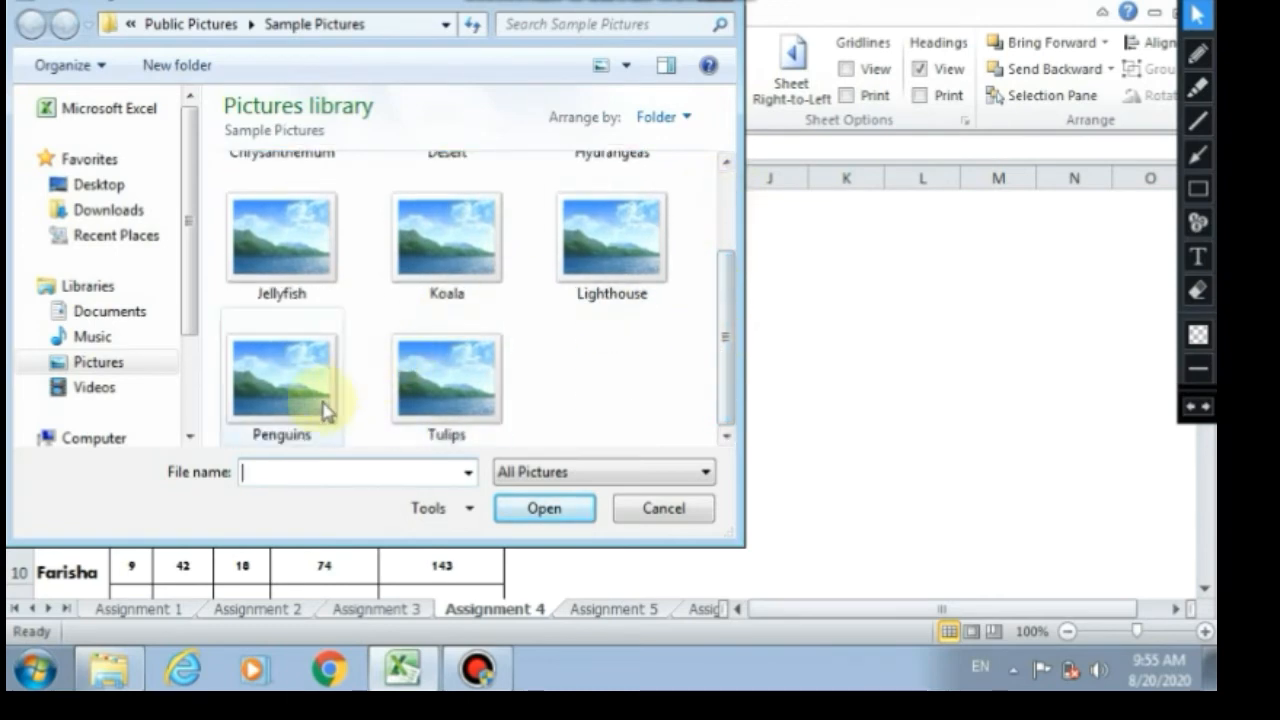
click(295, 418)
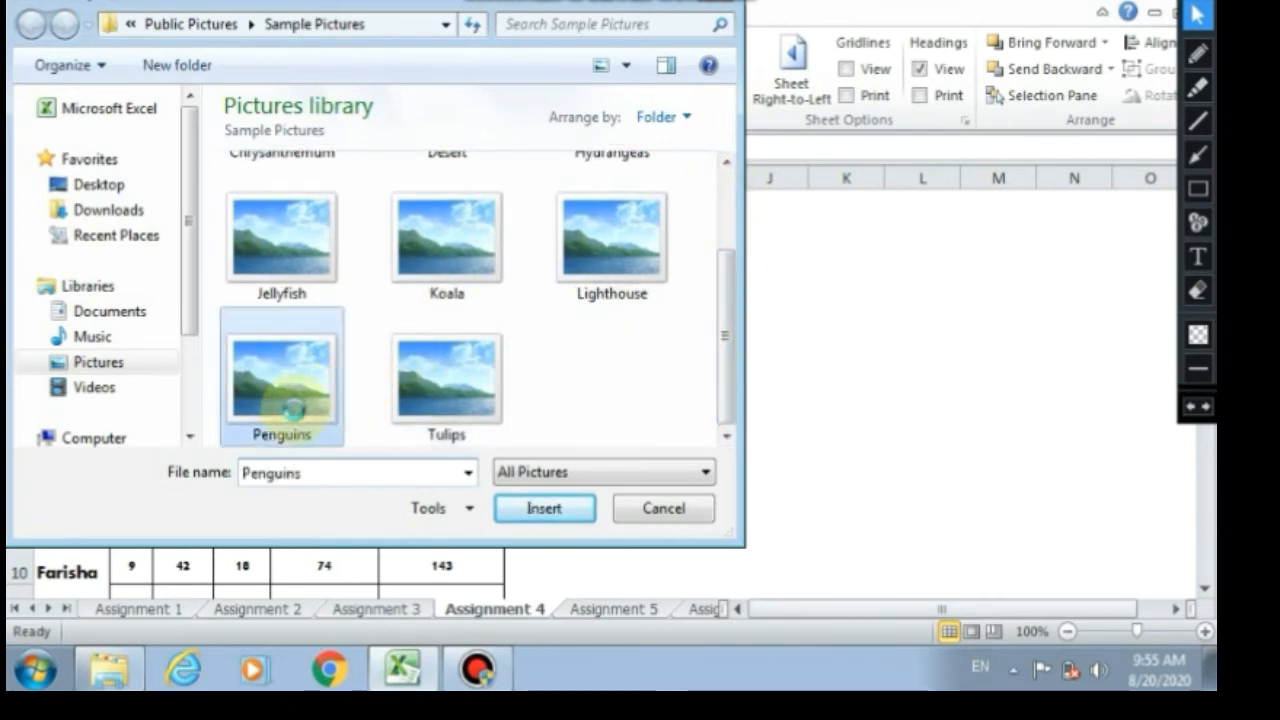
double_click(293, 407)
click(692, 383)
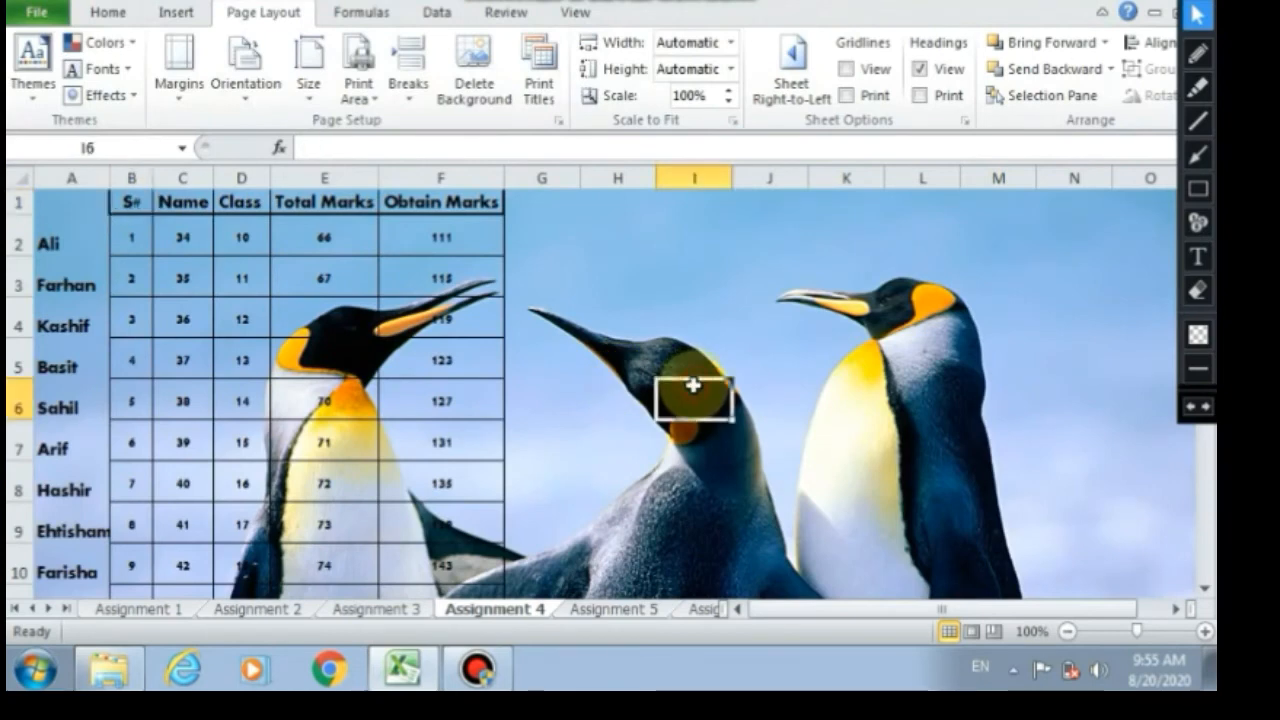
click(719, 341)
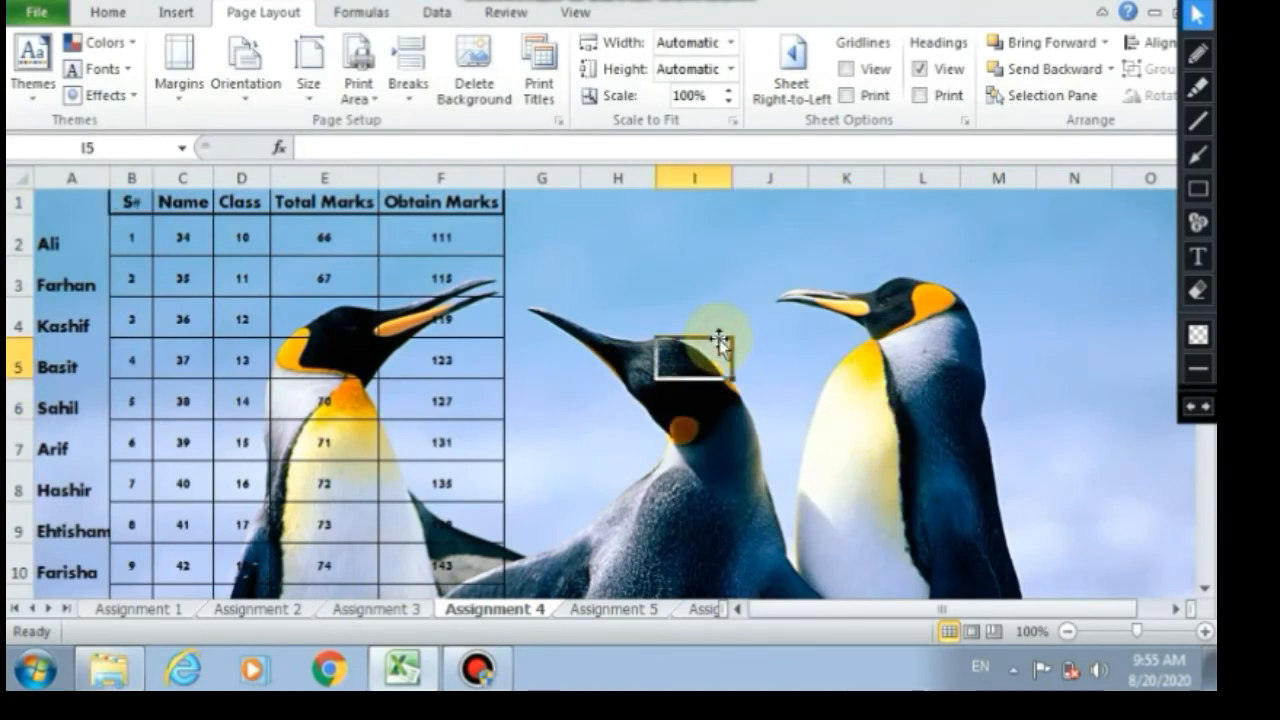
key(Up)
key(Up)
key(Up)
key(Up)
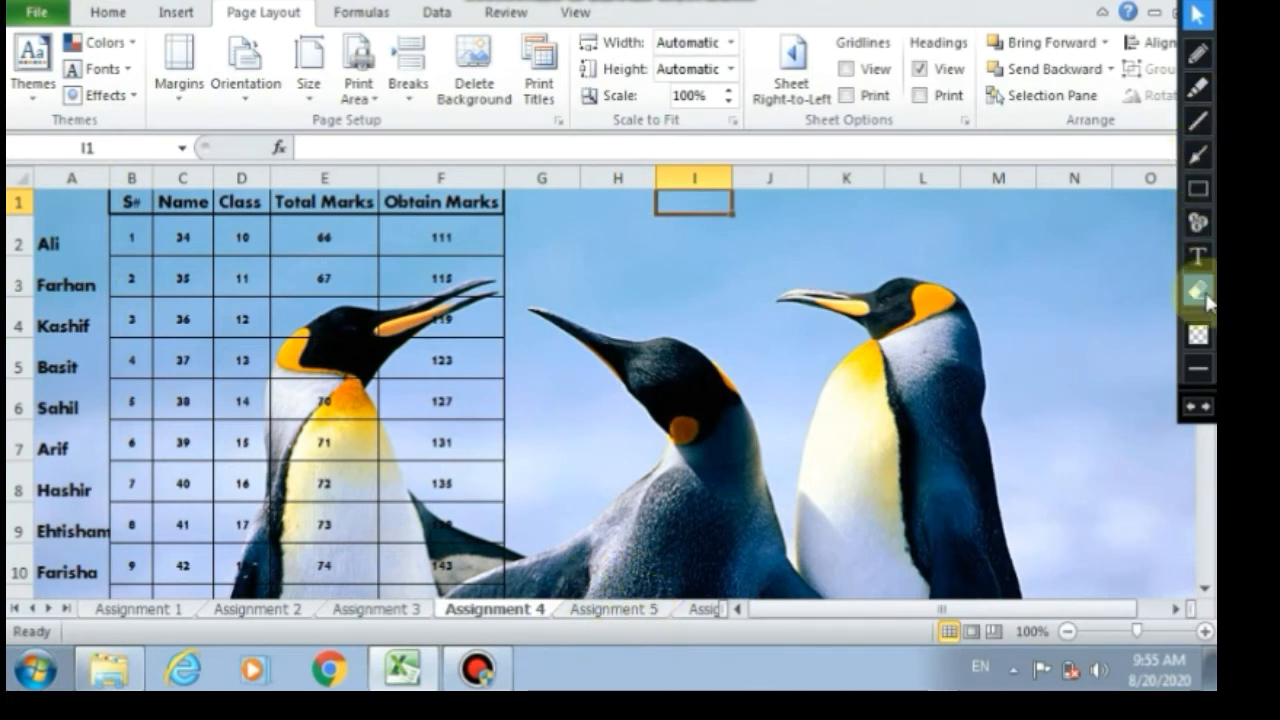
Mark the Assignment 5 sheet name with a red rectangle annotation, and clear the annotation again
click(1197, 189)
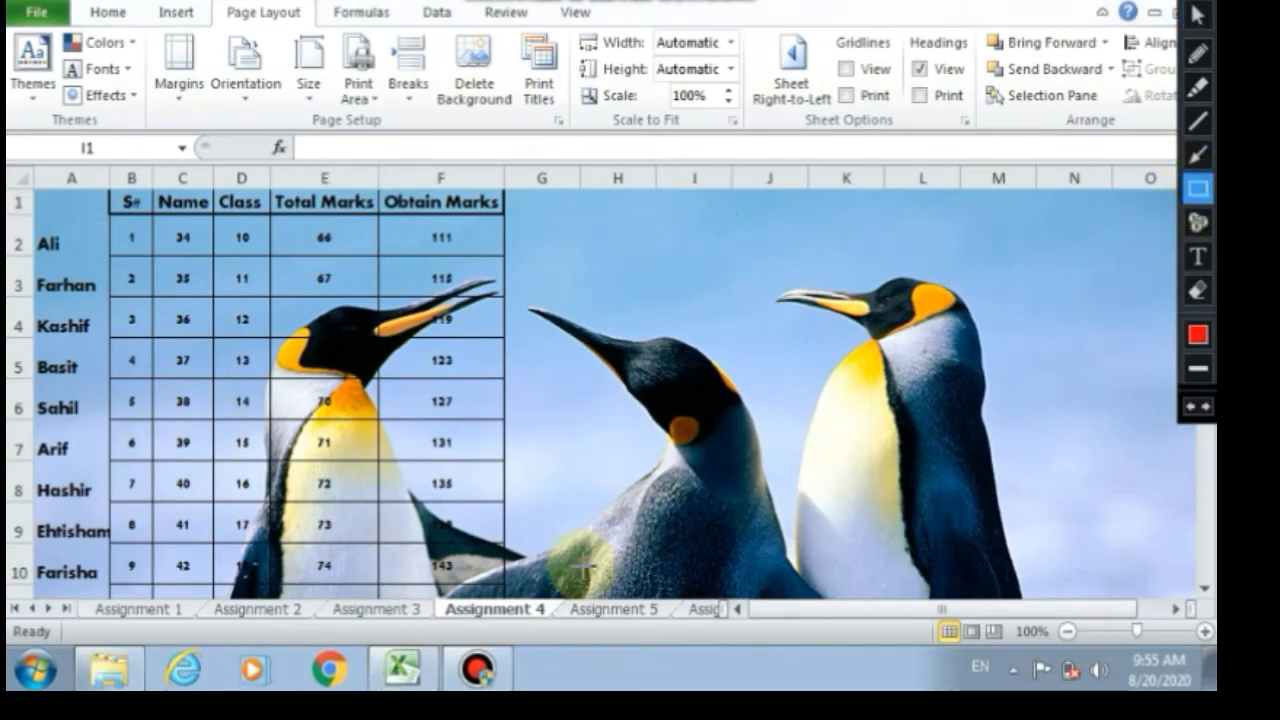
drag(540, 588, 689, 628)
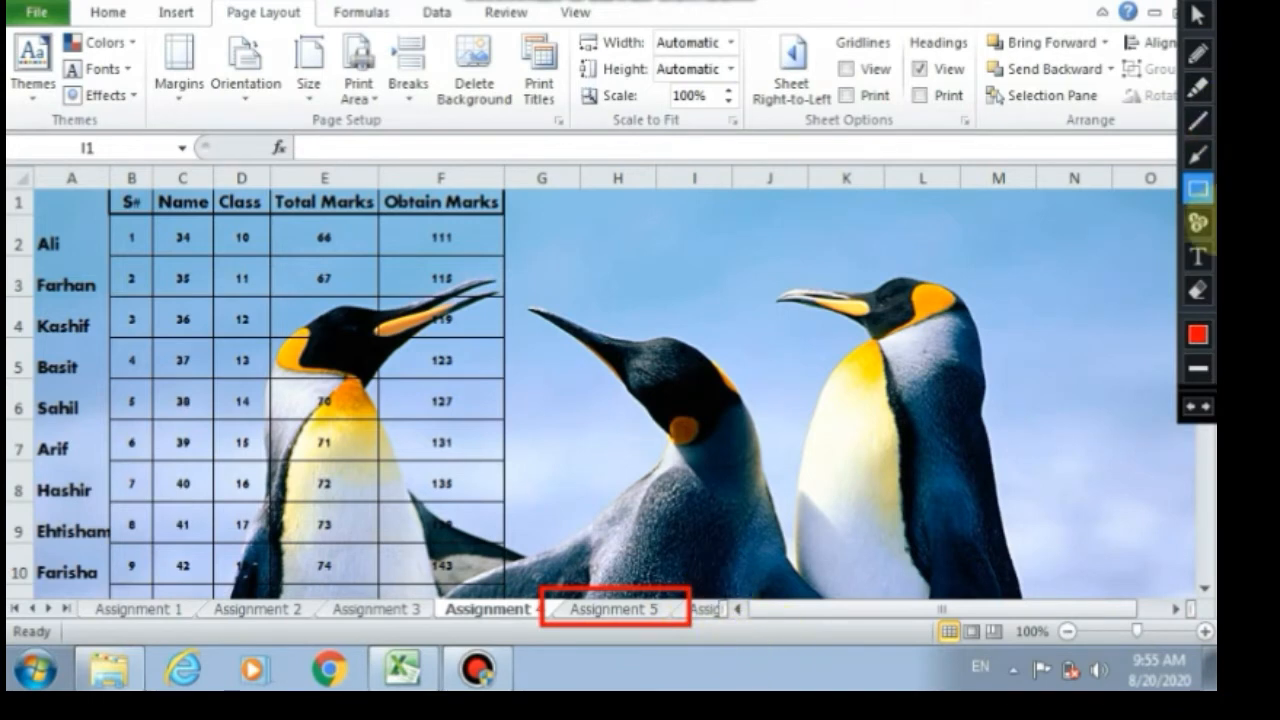
click(1200, 402)
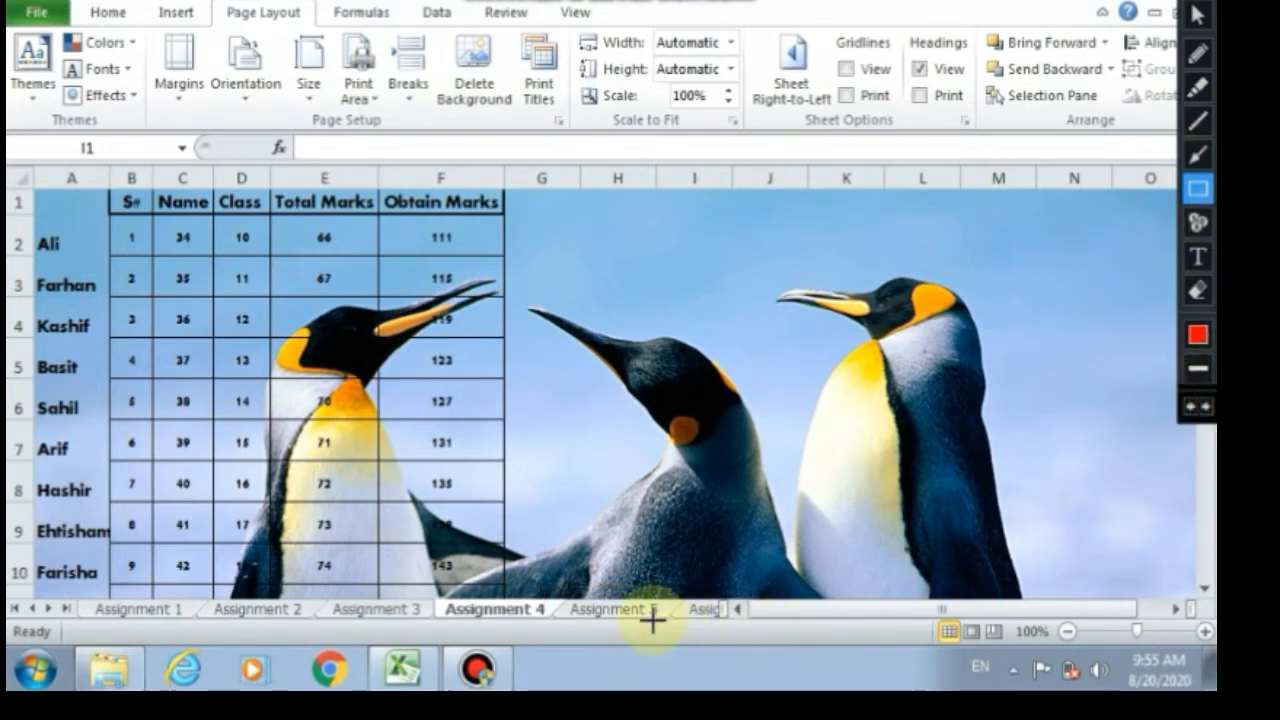
click(1197, 14)
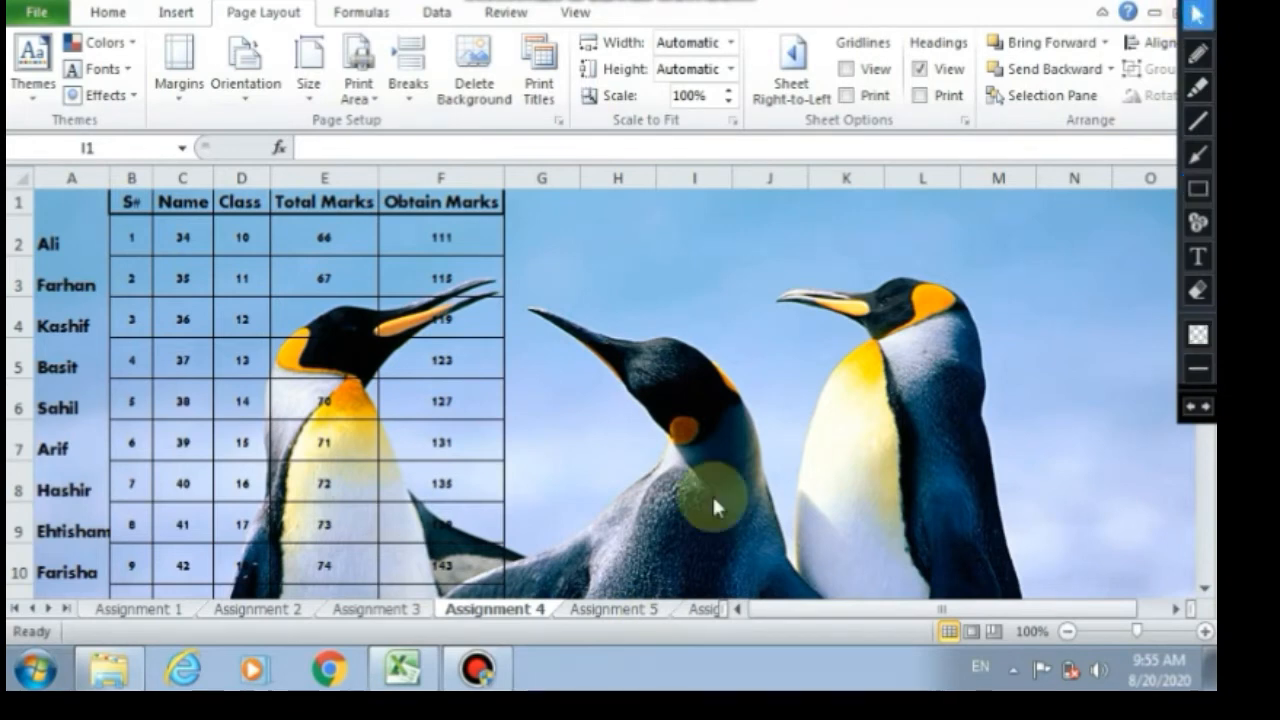
Open the Assignment 5 sheet and go to cell A1 at the top of its yellow name column
click(613, 610)
click(86, 336)
key(Up)
key(Up)
key(Up)
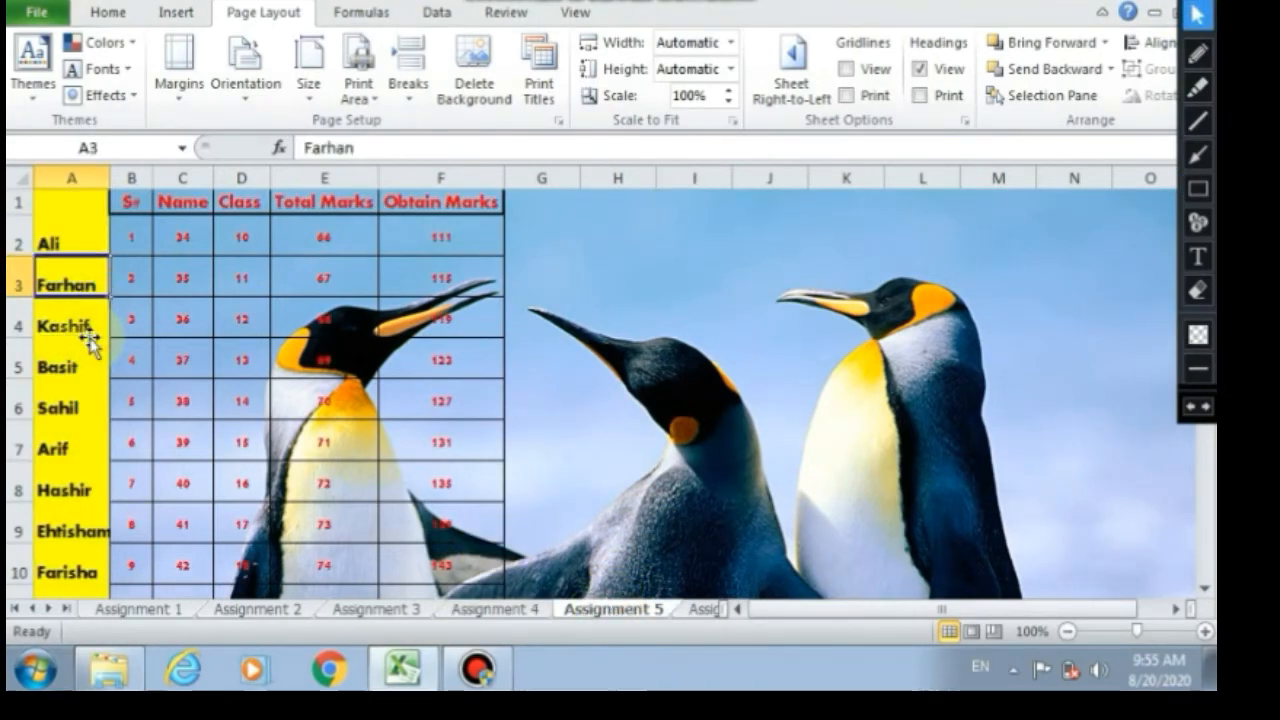
key(Right)
key(Right)
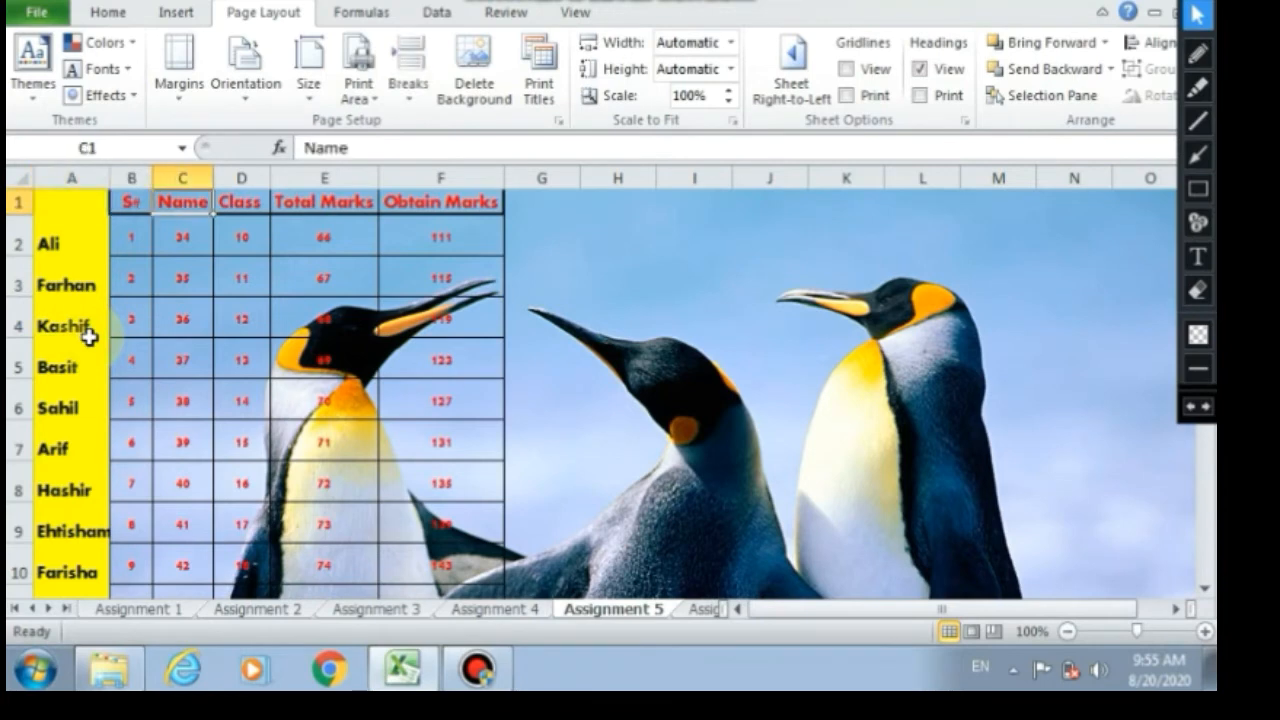
key(Left)
key(Left)
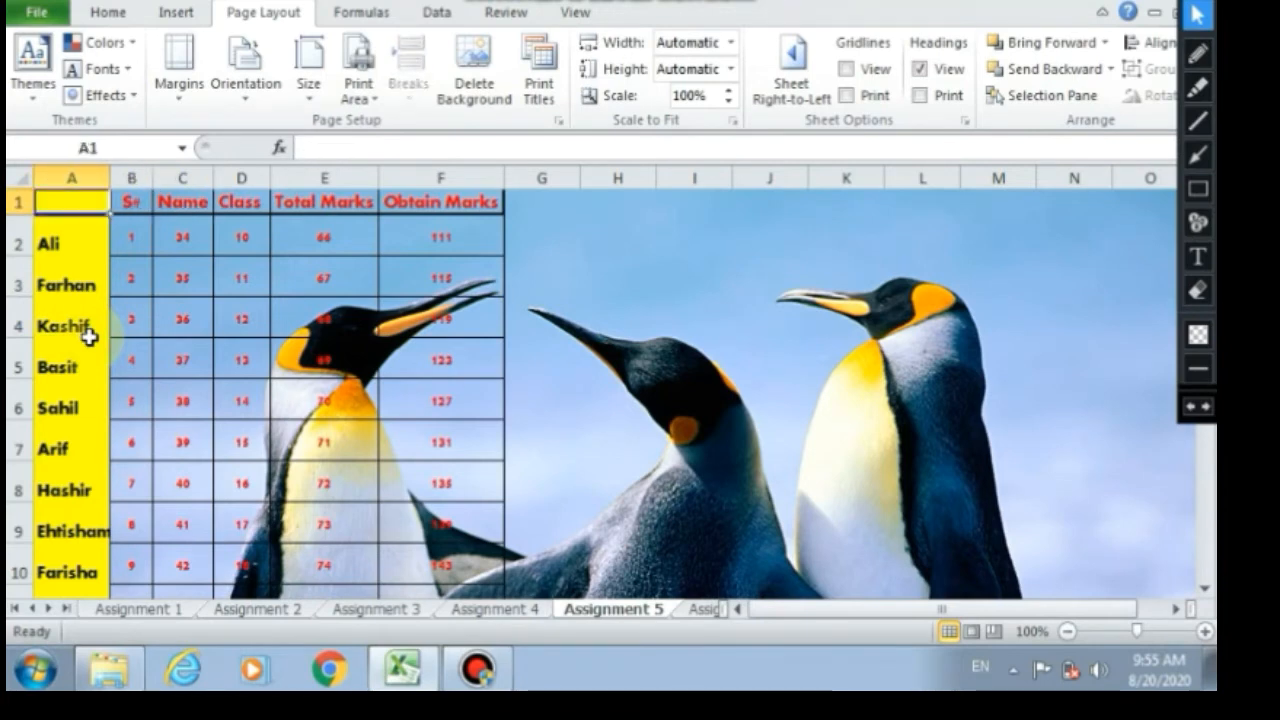
Look across the red header row of the Assignment 5 table, from S# to Obtain Marks
key(Right)
key(Right)
key(Right)
key(Right)
key(Left)
key(Left)
key(Left)
key(Left)
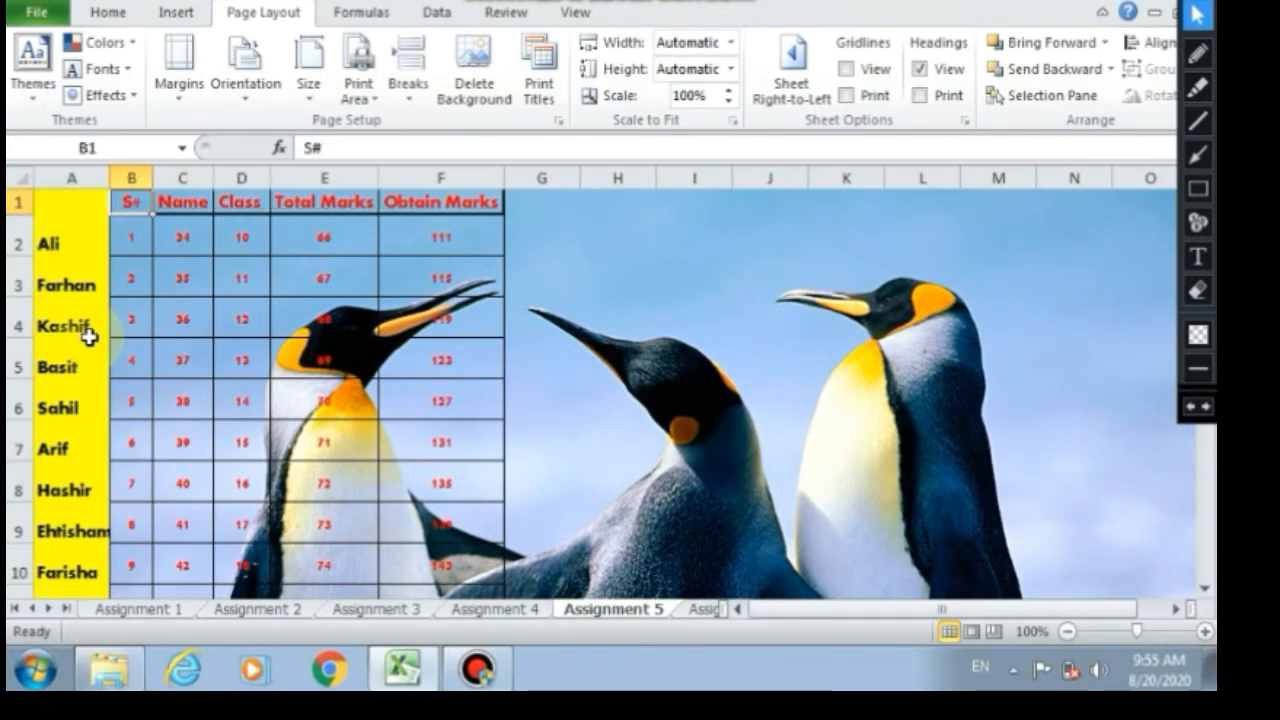
key(Right)
key(Right)
key(Right)
key(Right)
key(Right)
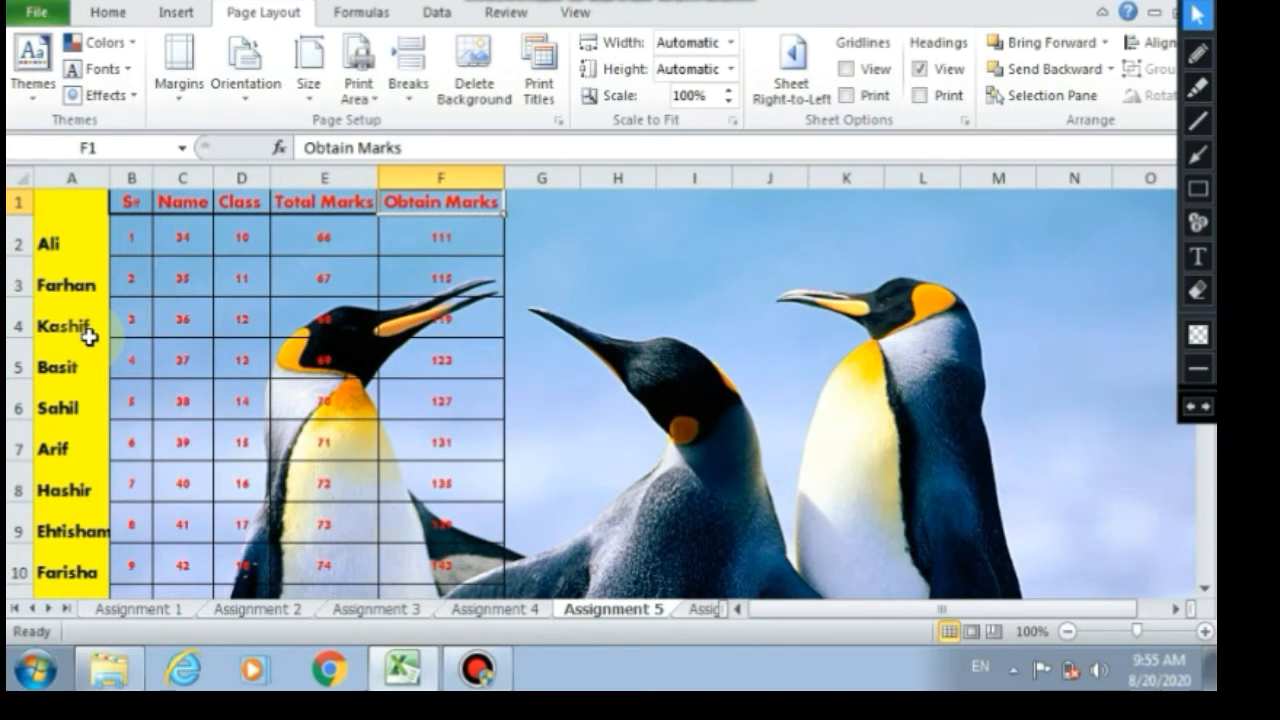
key(Left)
key(Left)
key(Left)
key(Left)
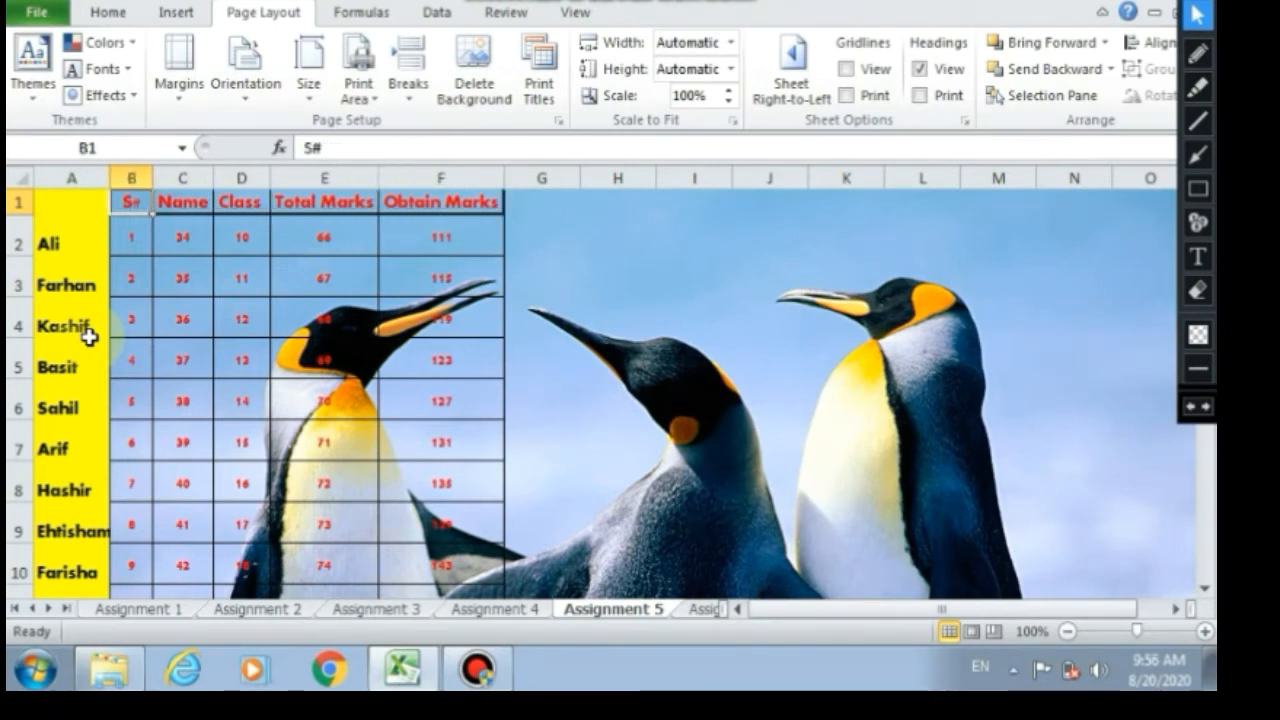
key(shift+Right)
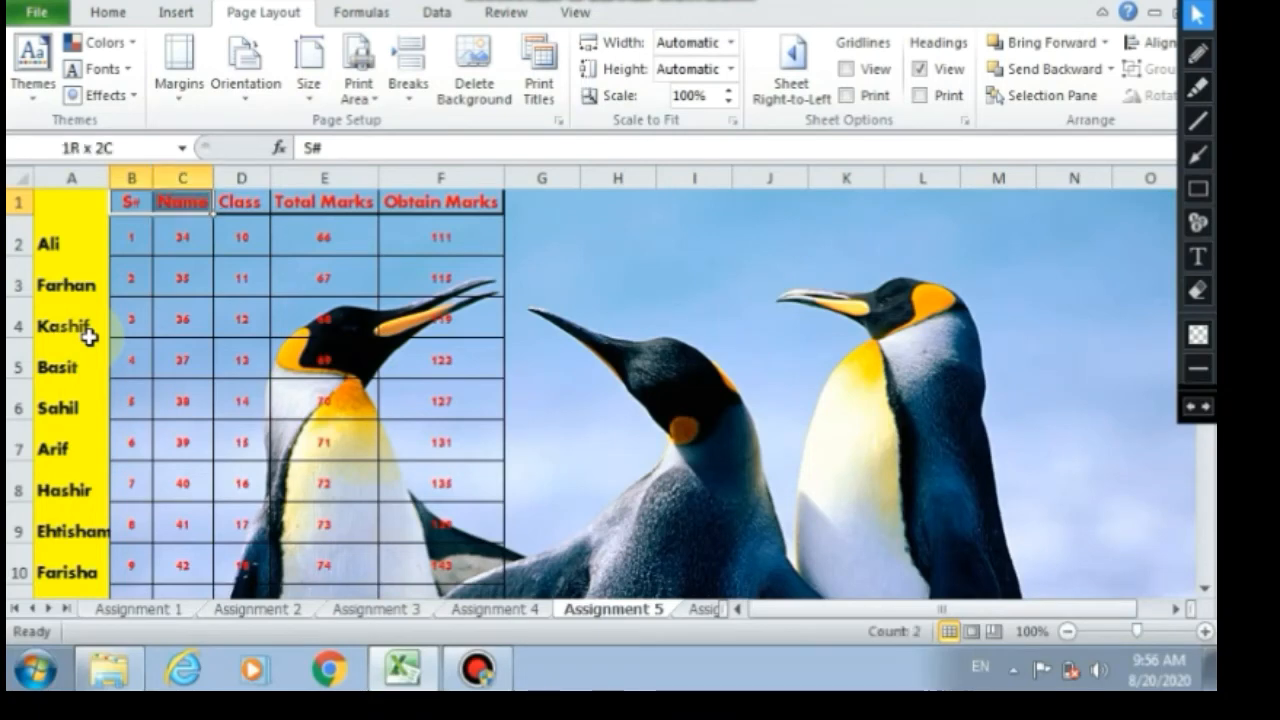
key(shift+Right)
key(shift+Right)
key(shift+Right)
key(Left)
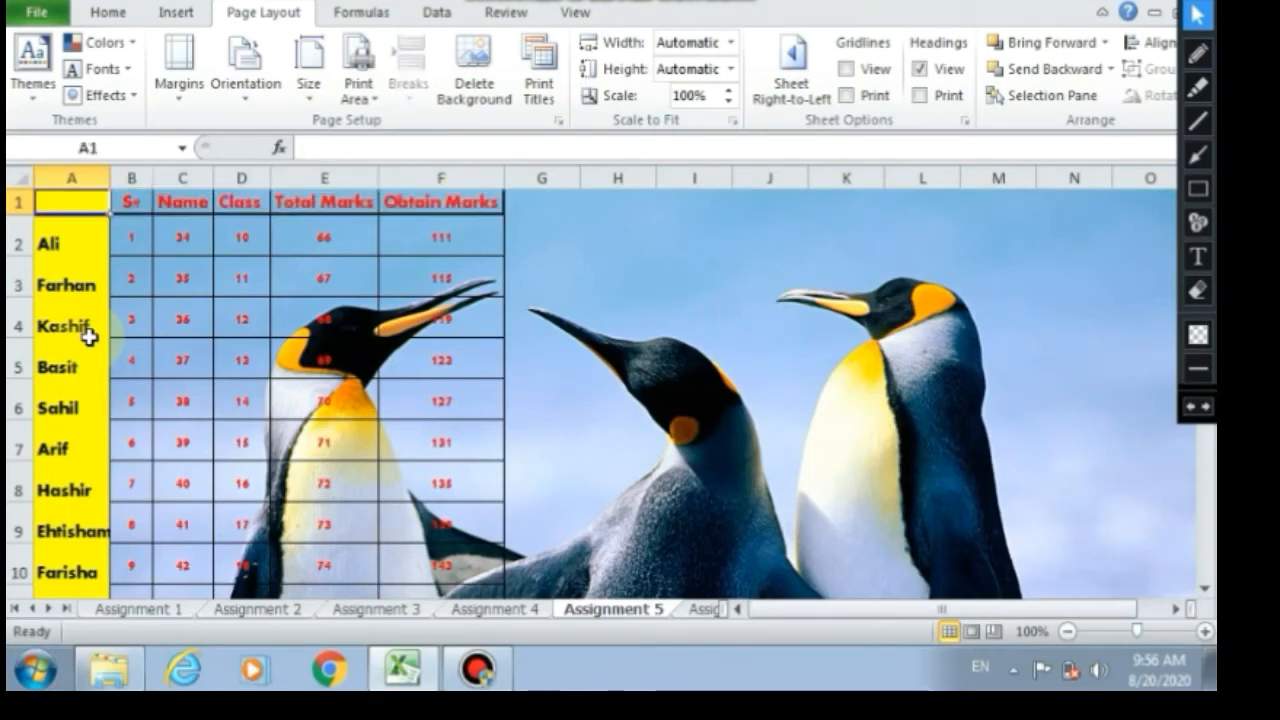
Review the heading cells in row 1 from S# to Obtain Marks, and return to the empty cell A1
key(Right)
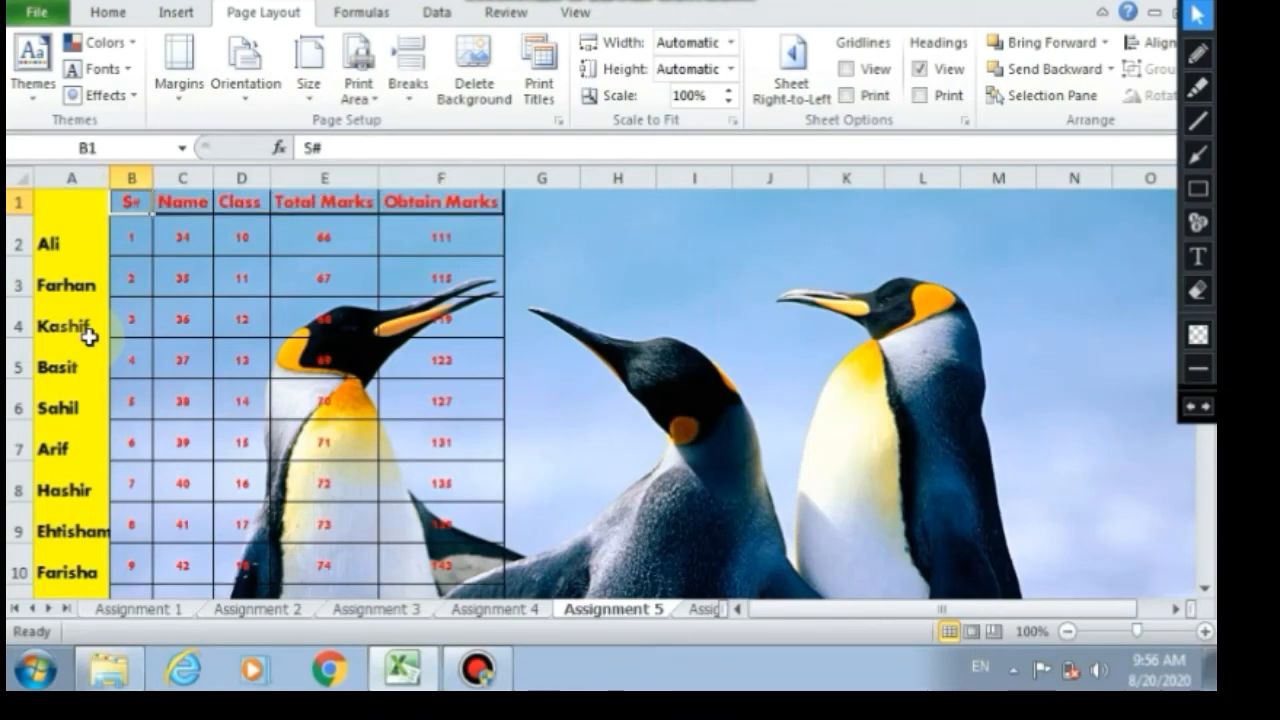
key(Right)
key(Right)
key(Right)
key(Right)
key(Right)
key(Right)
key(Left)
key(Left)
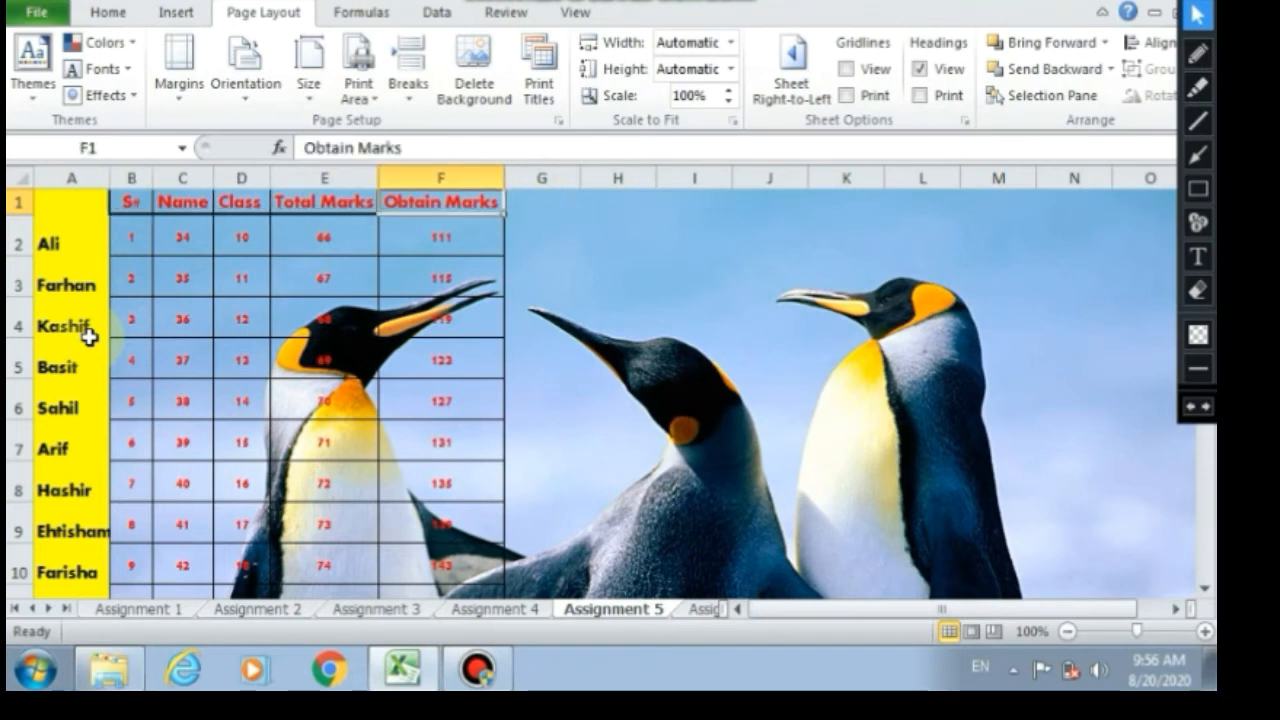
key(Left)
key(Left)
key(Left)
key(Left)
key(Left)
key(Right)
key(Right)
key(Left)
key(Left)
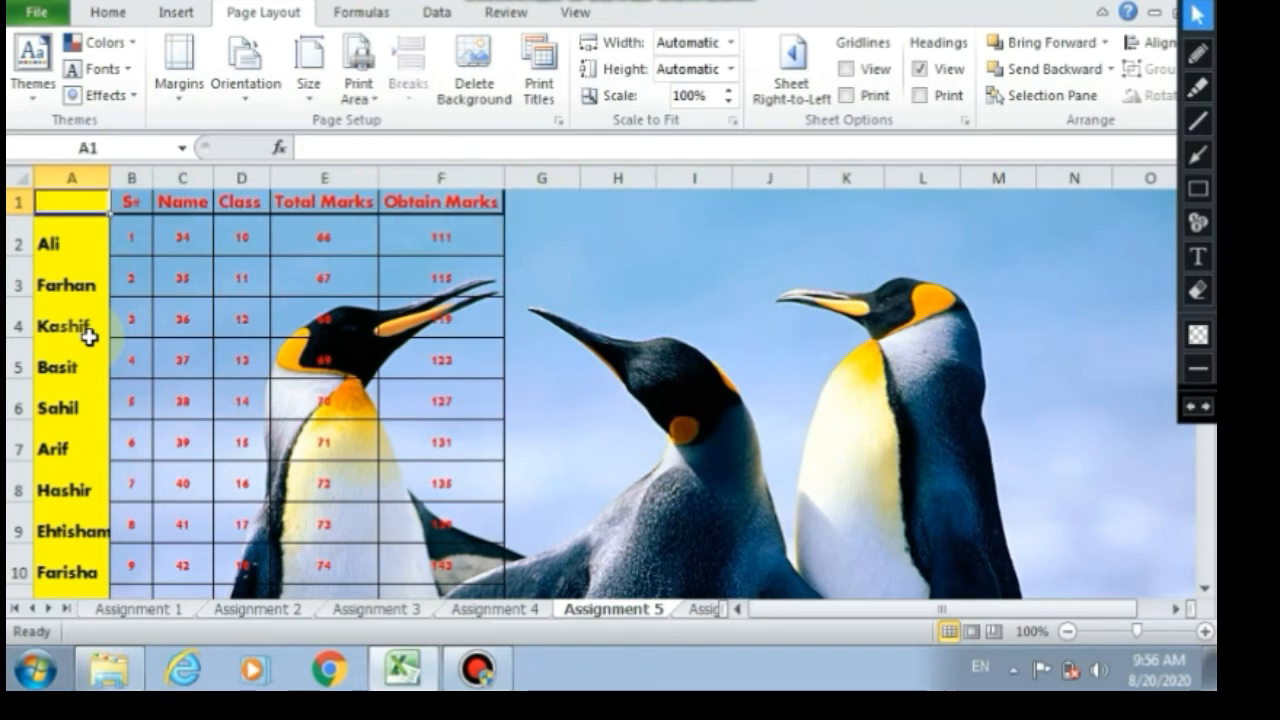
Change the font colour of the headings and marks in B1:F16, above the Total row, to black
key(Right)
key(Right)
key(Right)
key(Left)
key(Left)
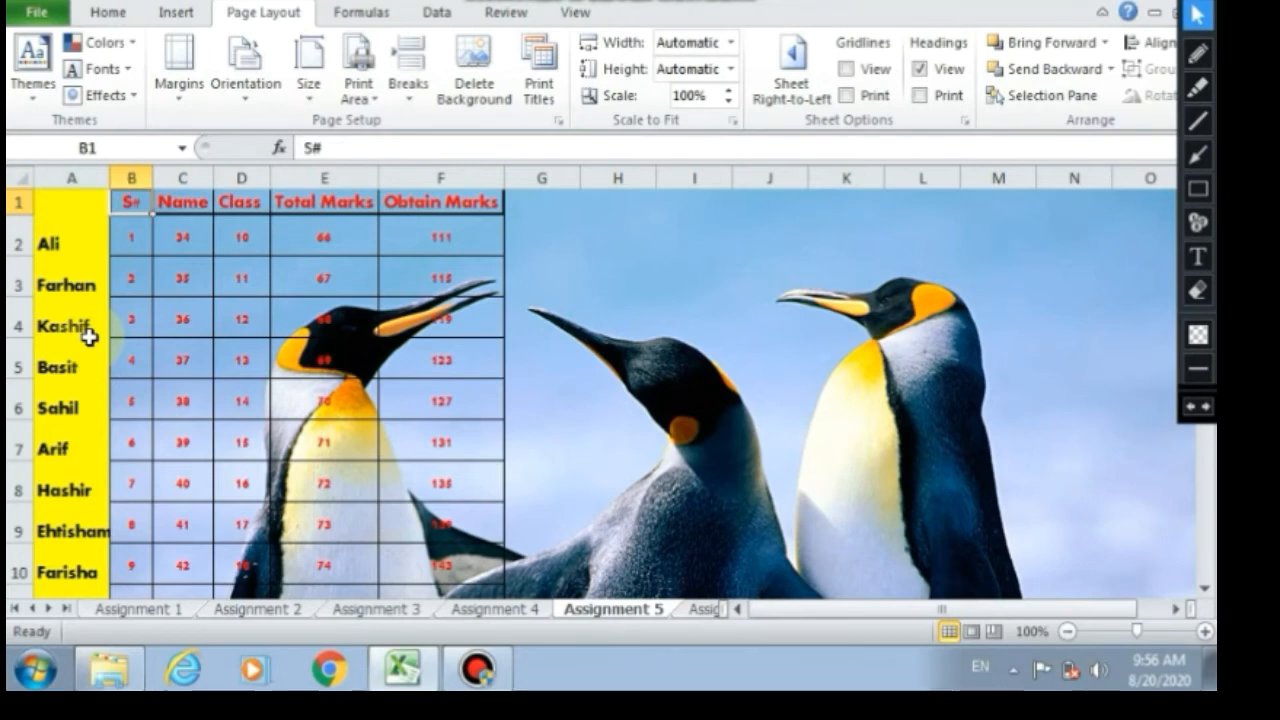
key(shift+Right)
key(shift+Right)
key(shift+Right)
key(shift+Right)
key(shift+Right)
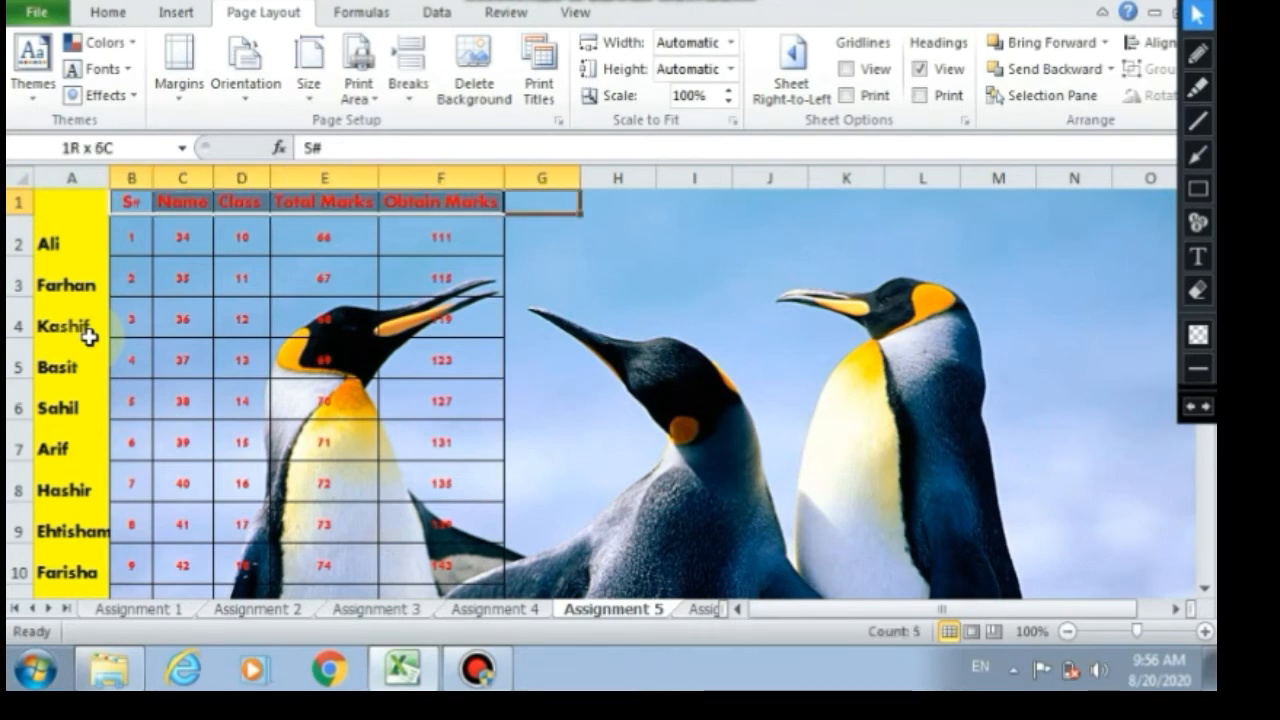
key(shift+Left)
key(shift+Down)
key(shift+Down)
key(shift+Down)
key(shift+Down)
key(shift+Down)
key(shift+Down)
key(shift+Down)
key(shift+Down)
key(shift+Down)
key(shift+Down)
key(shift+Down)
key(shift+Down)
key(shift+Down)
key(shift+Down)
key(shift+Down)
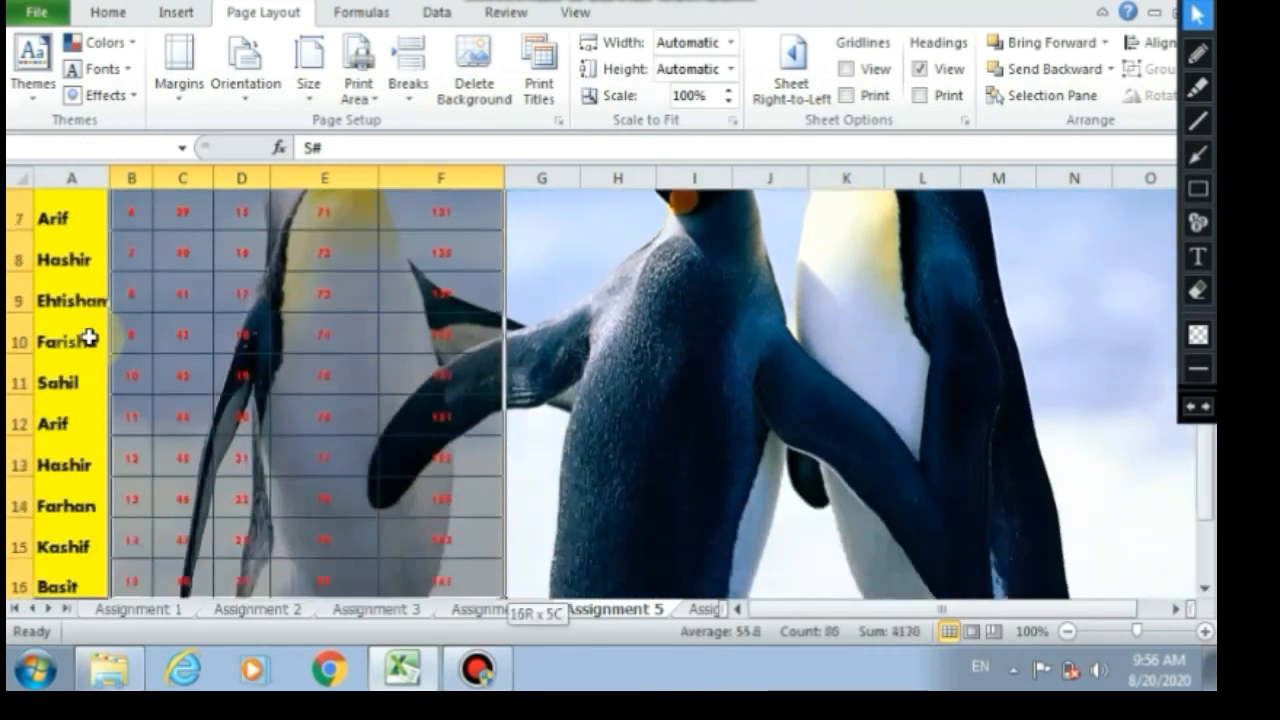
key(shift+Down)
key(shift+Down)
key(shift+Up)
key(shift+Up)
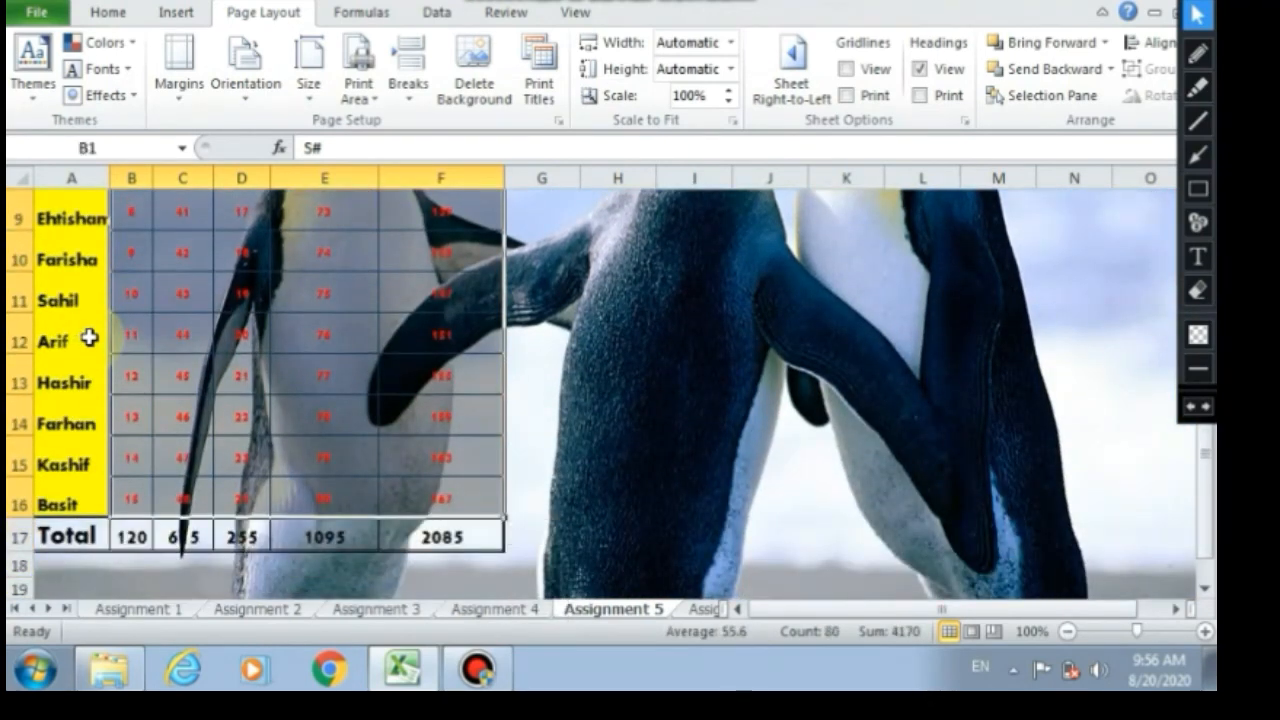
click(113, 15)
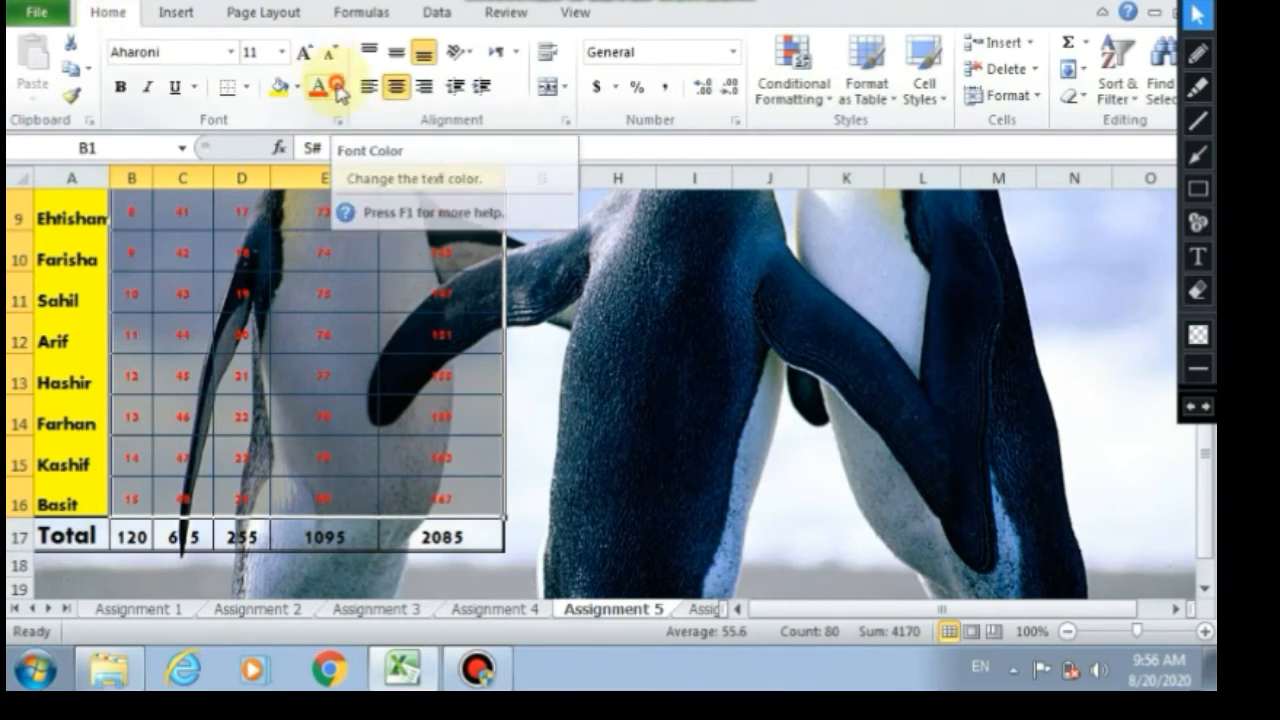
click(339, 88)
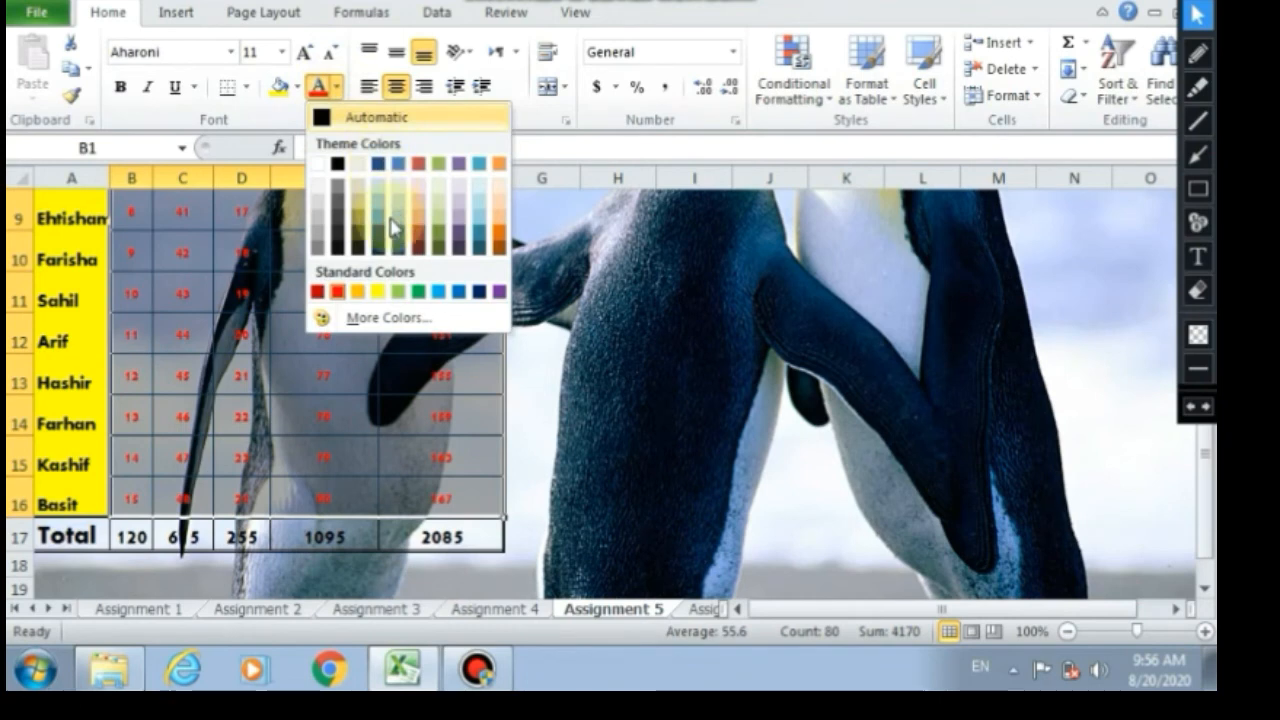
click(338, 166)
click(403, 372)
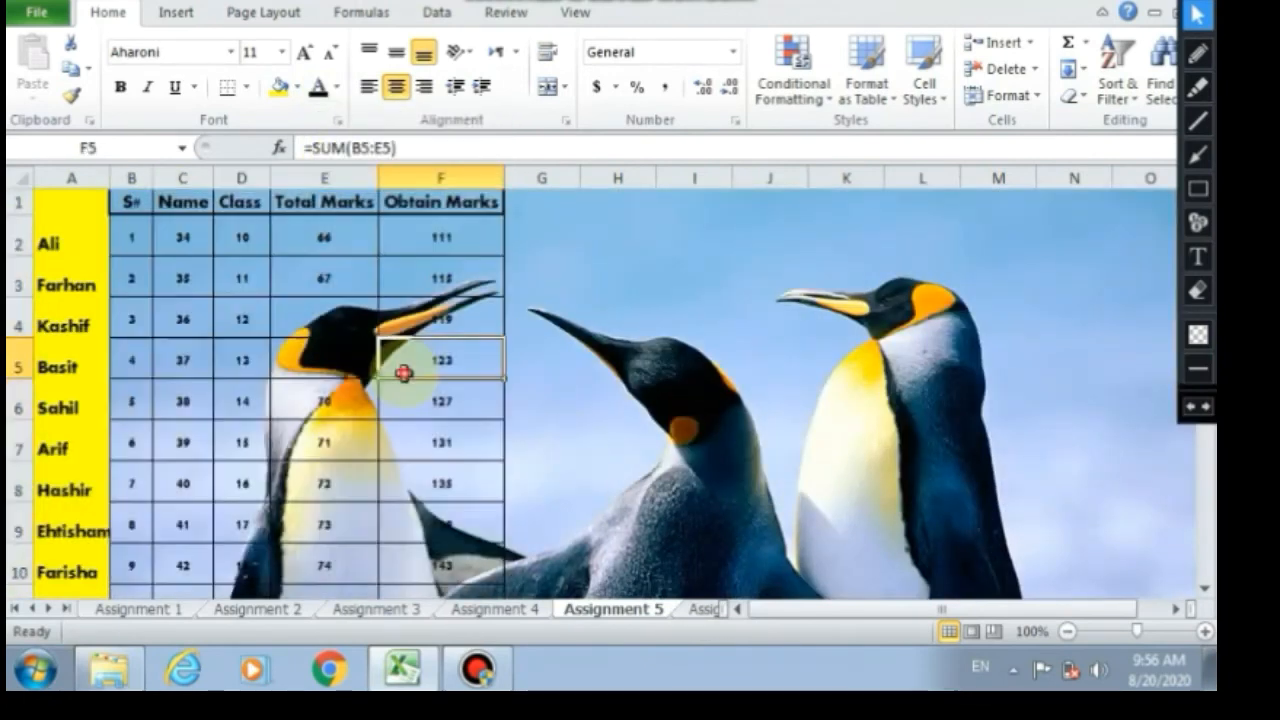
Set the font colour of the name column cells A1:A16 to Aqua, Accent 5, Darker 25%
click(207, 296)
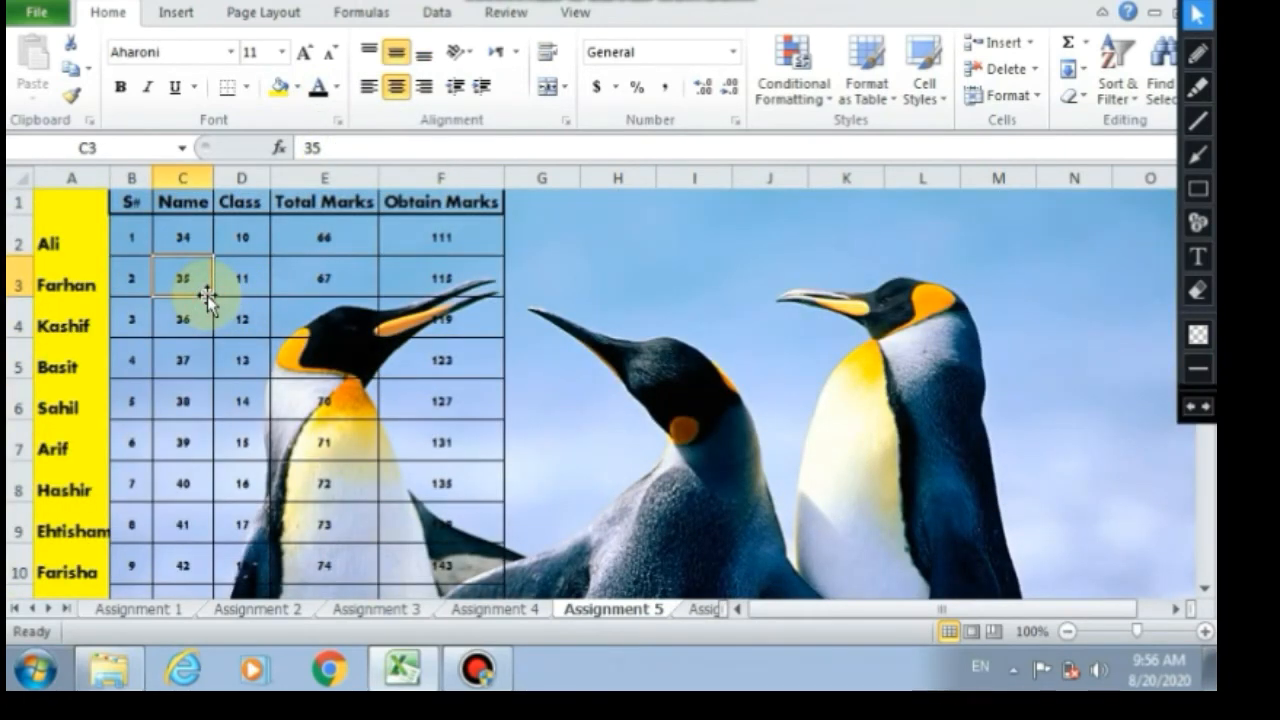
key(Up)
key(Up)
key(Left)
key(Left)
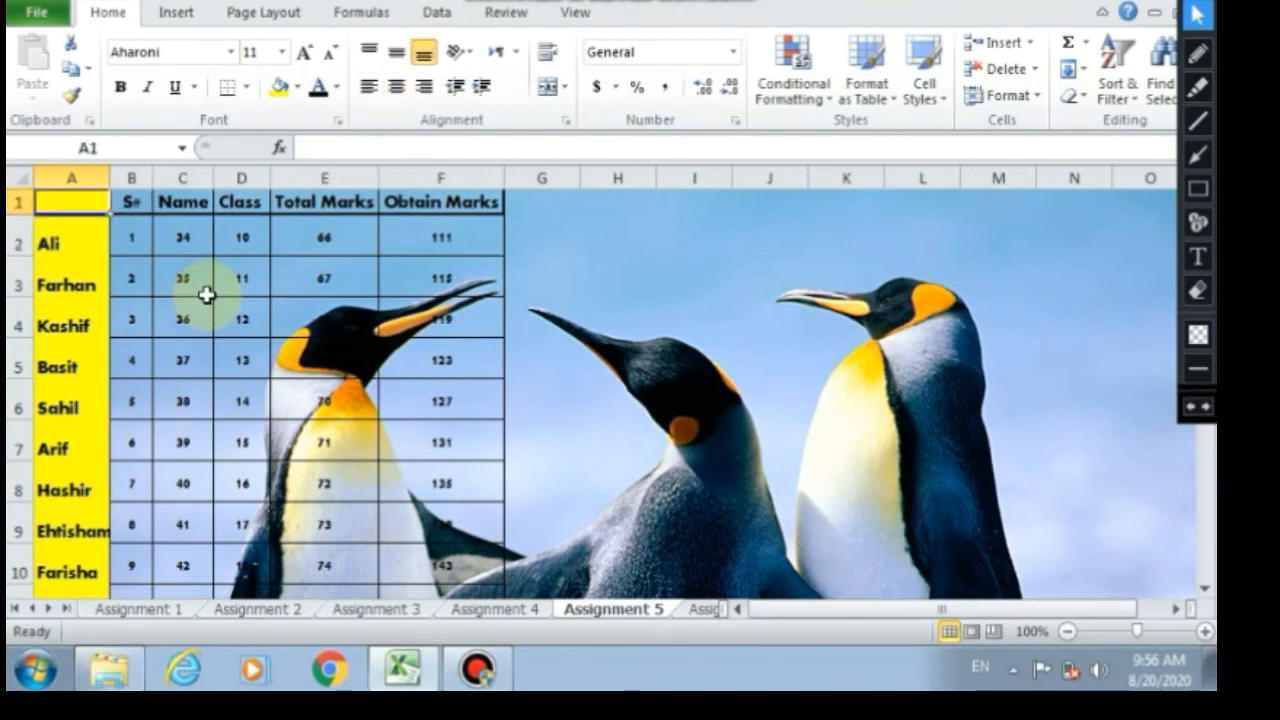
key(shift+Down)
key(shift+Down)
key(shift+Down)
key(shift+Down)
key(shift+Down)
key(shift+Down)
key(shift+Down)
key(shift+Down)
key(shift+Down)
key(shift+Down)
key(shift+Down)
key(shift+Down)
key(shift+Down)
key(shift+Down)
key(shift+Down)
key(shift+Down)
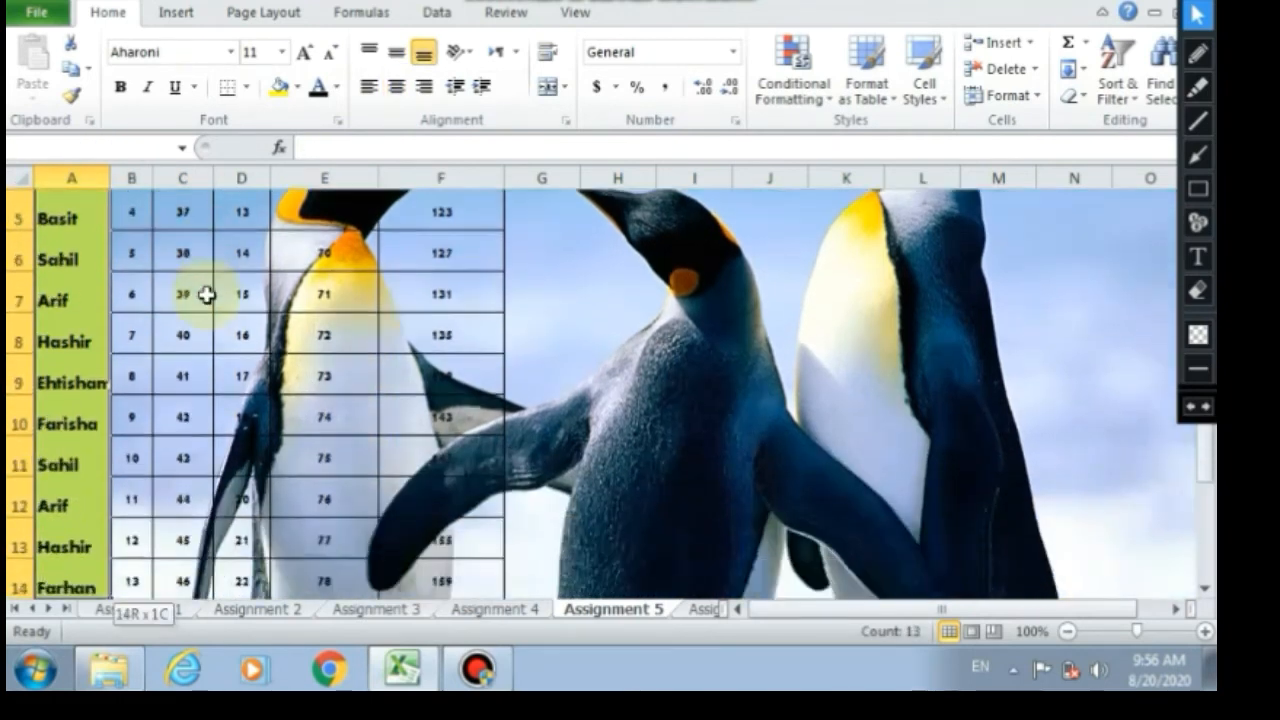
key(shift+Down)
key(shift+Down)
key(shift+Up)
key(shift+Up)
key(shift+Up)
key(shift+Down)
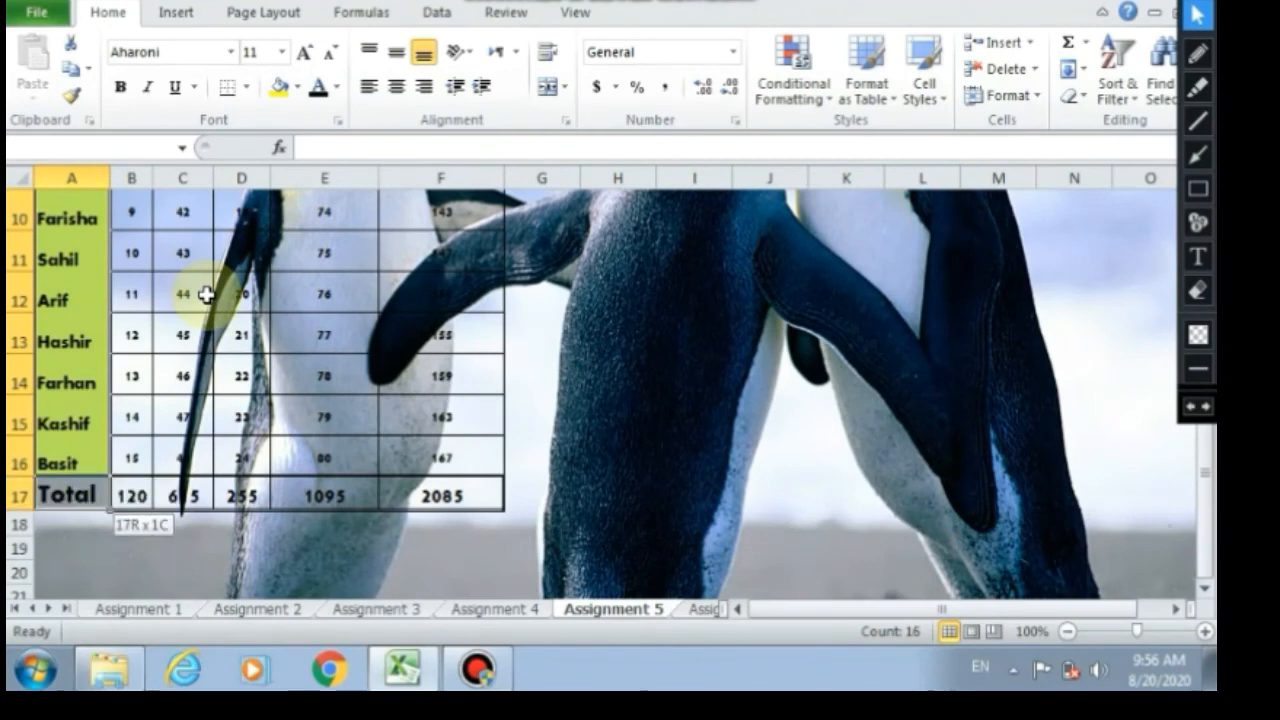
key(shift+Up)
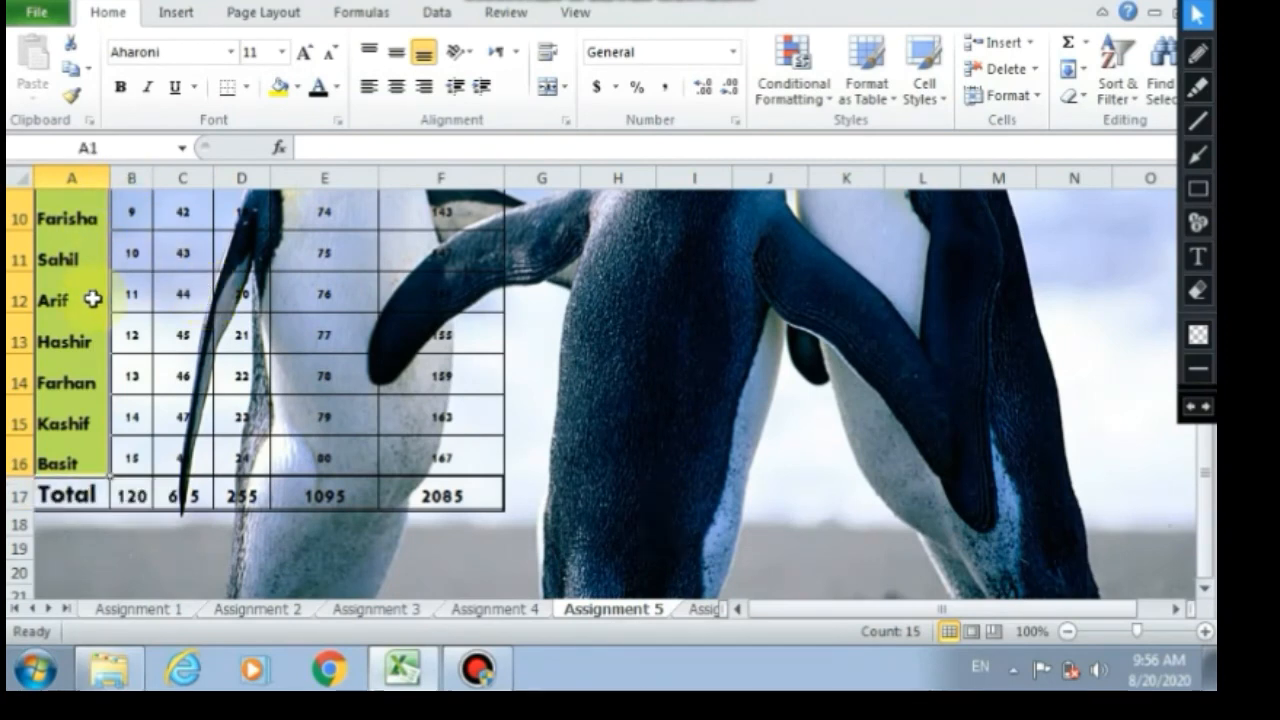
click(340, 88)
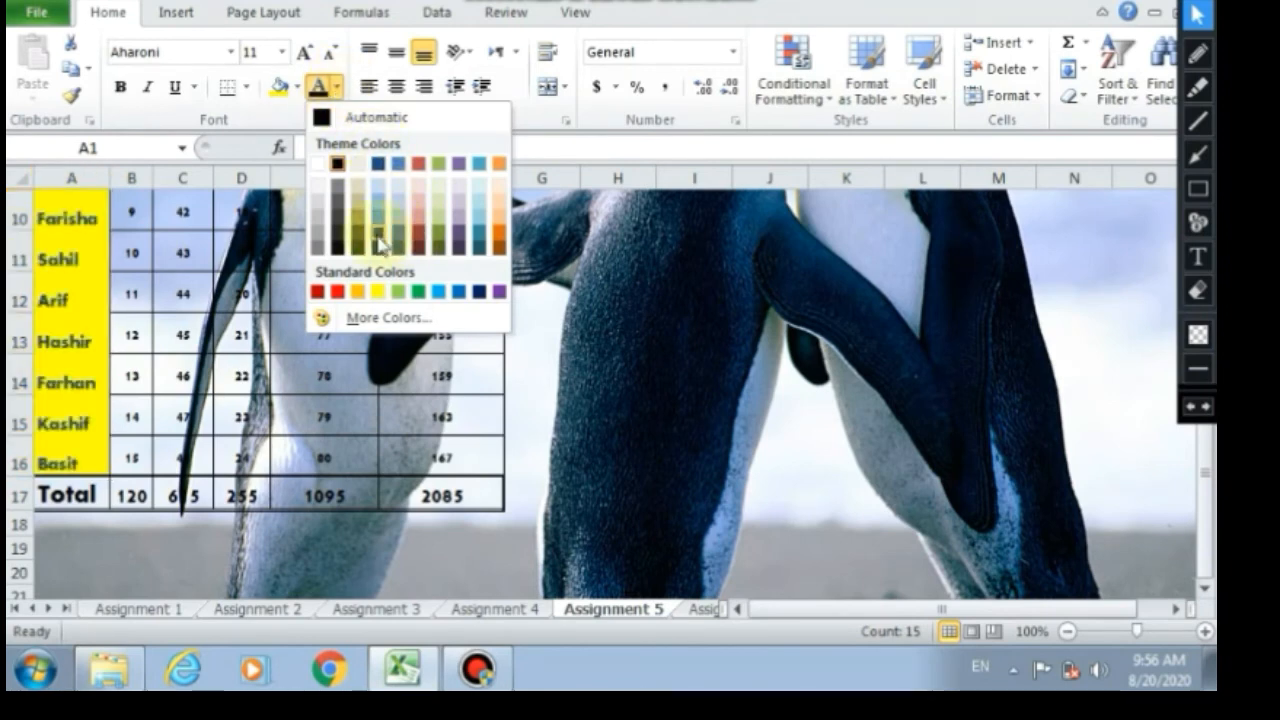
scroll(481, 243, up, 3)
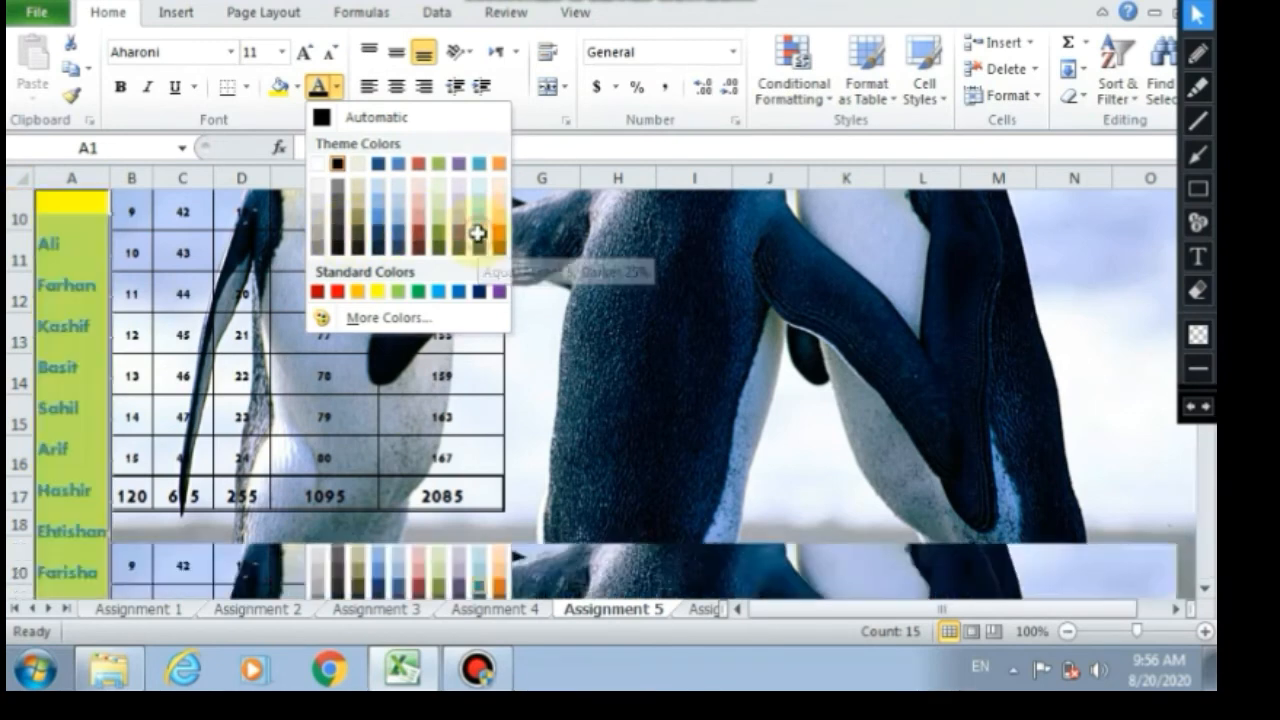
click(479, 236)
click(165, 317)
Replace the yellow fill of the name column cells A1:A16 with a dark red theme colour
click(68, 293)
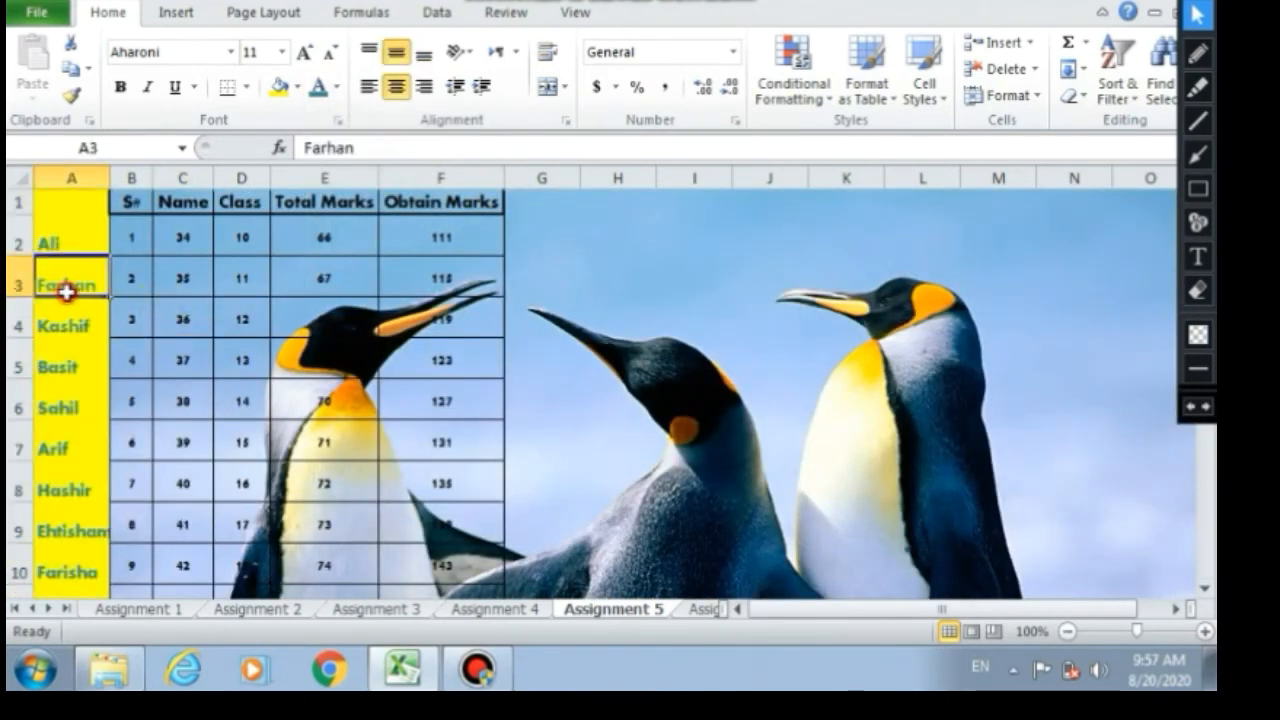
key(Up)
key(Up)
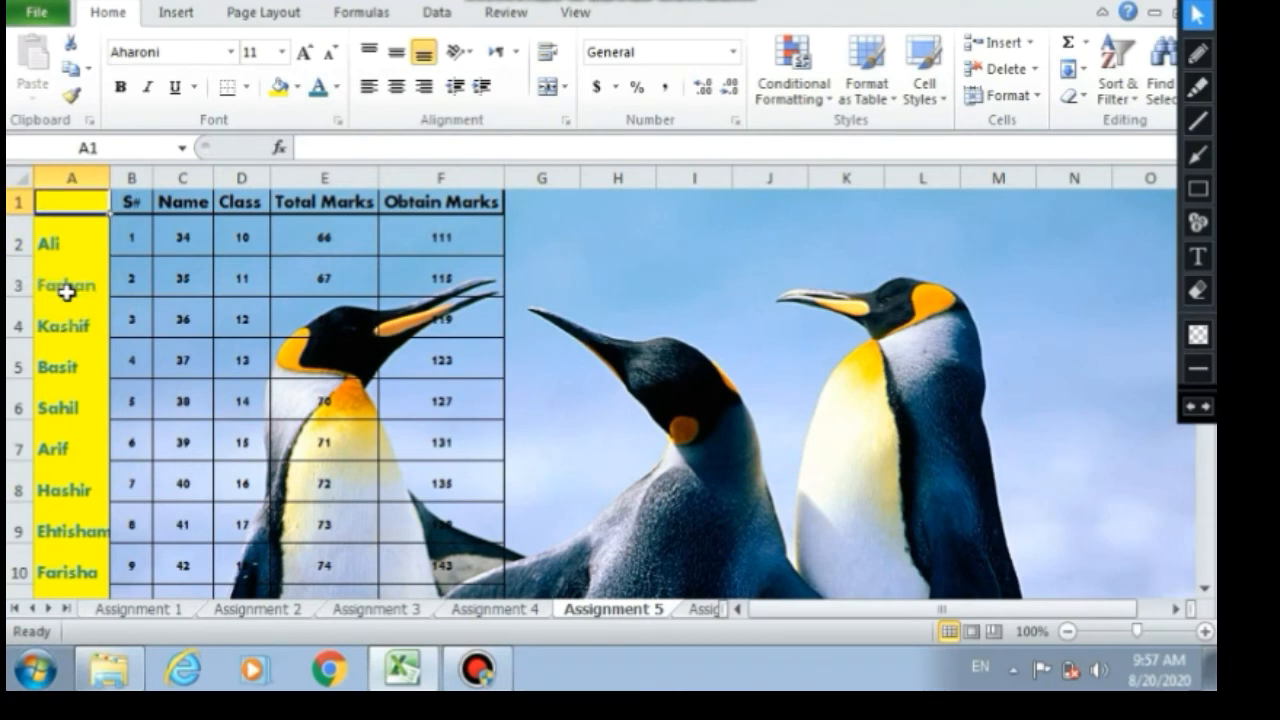
key(Down)
key(Up)
key(shift+Down)
key(shift+Down)
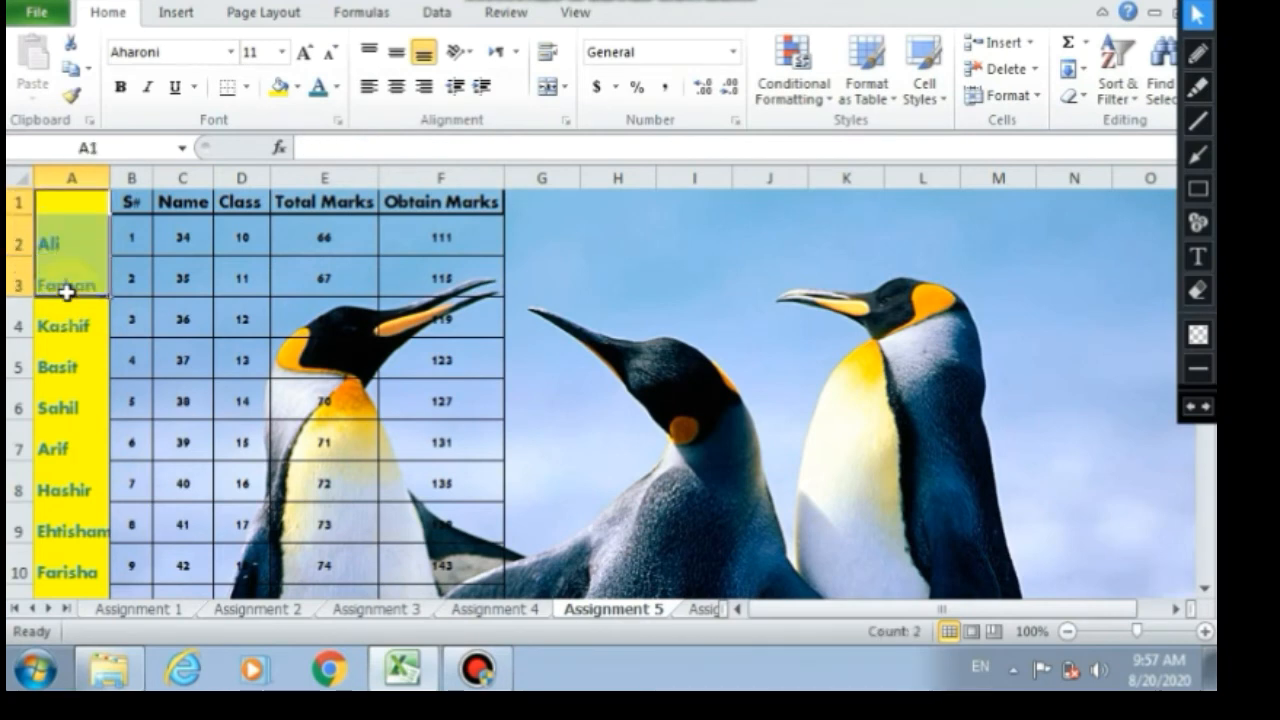
key(shift+Down)
key(shift+Down)
key(shift+Down)
key(shift+Down)
key(shift+Down)
key(shift+Down)
key(shift+Down)
key(shift+Down)
key(shift+Down)
key(shift+Down)
key(shift+Down)
key(shift+Down)
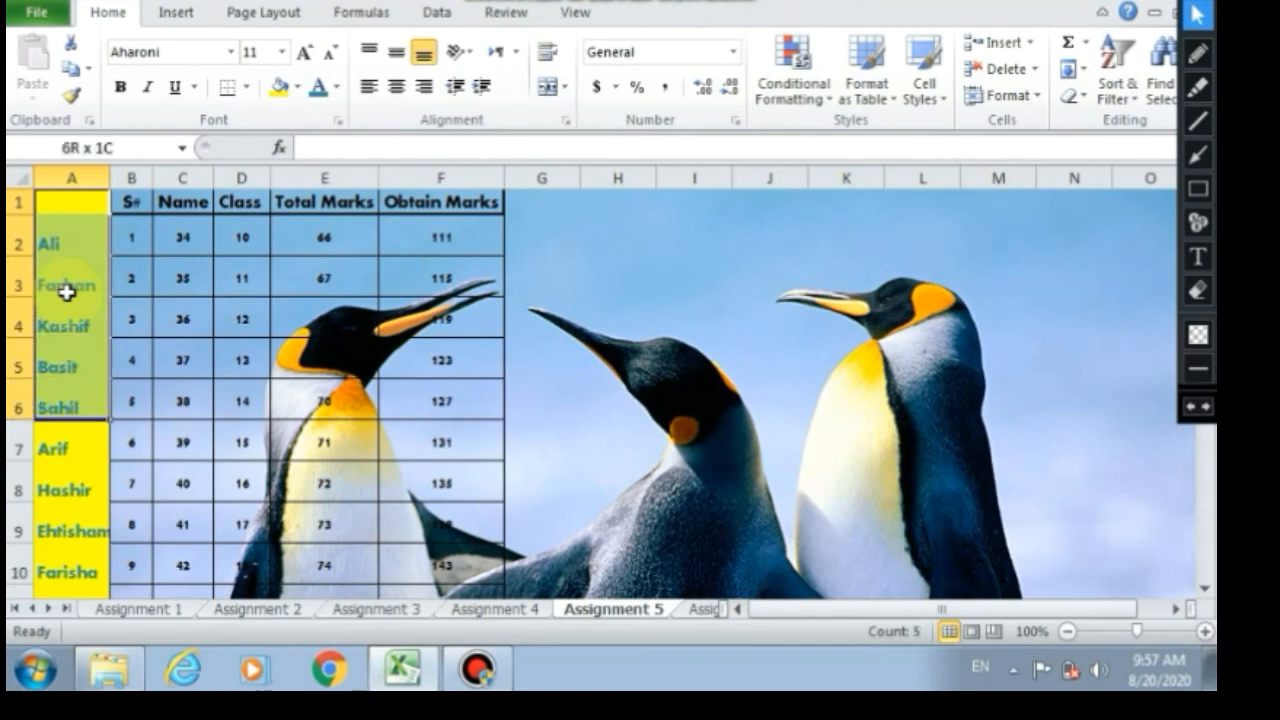
key(shift+Down)
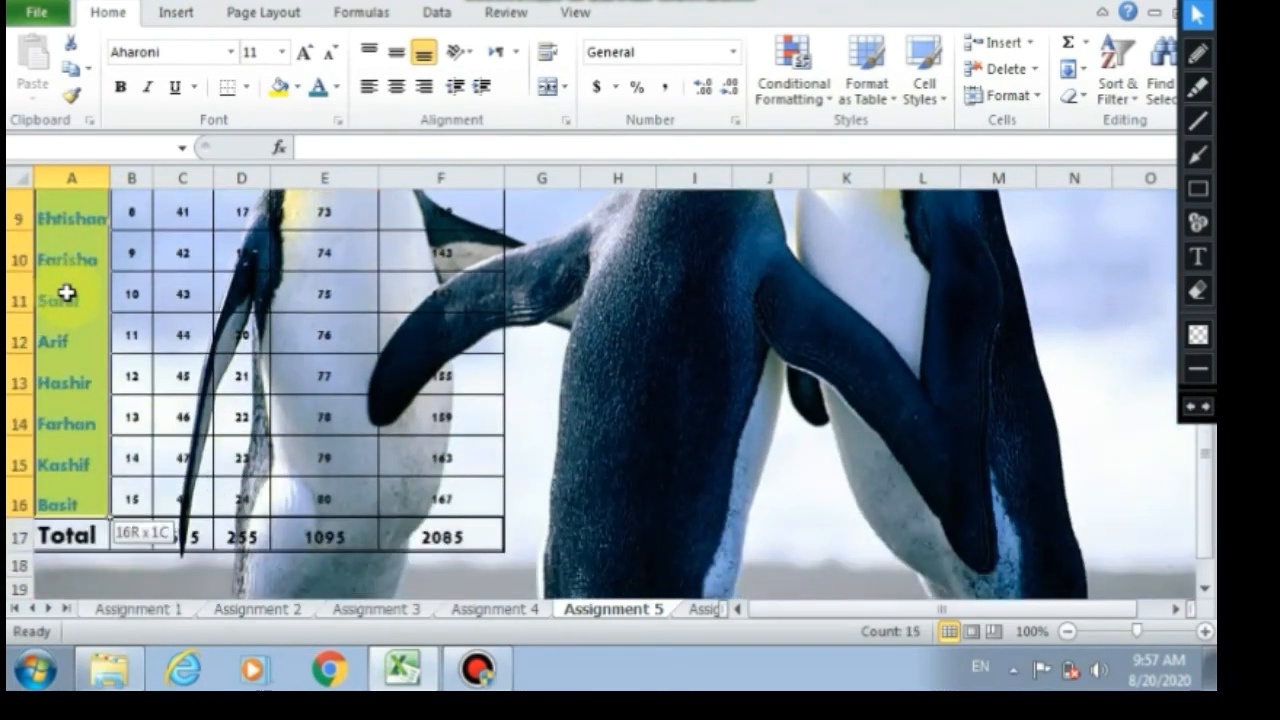
click(303, 90)
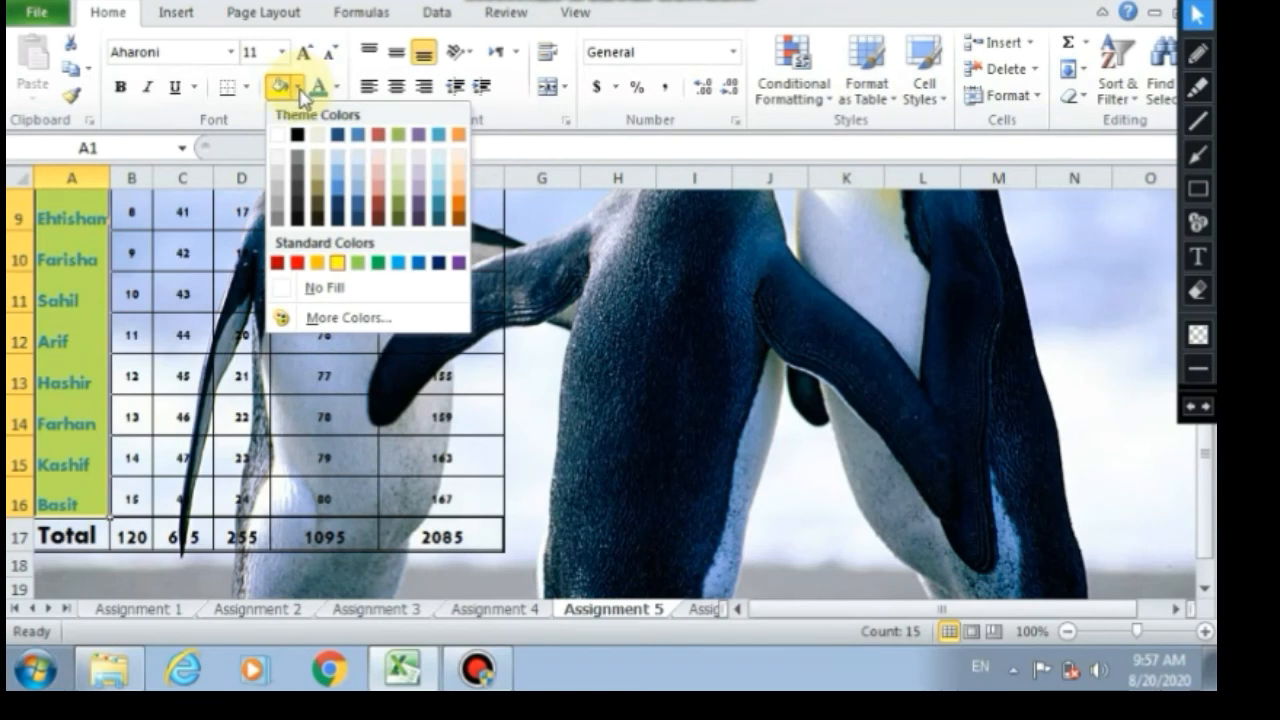
click(381, 208)
scroll(591, 309, up, 3)
click(620, 320)
click(68, 323)
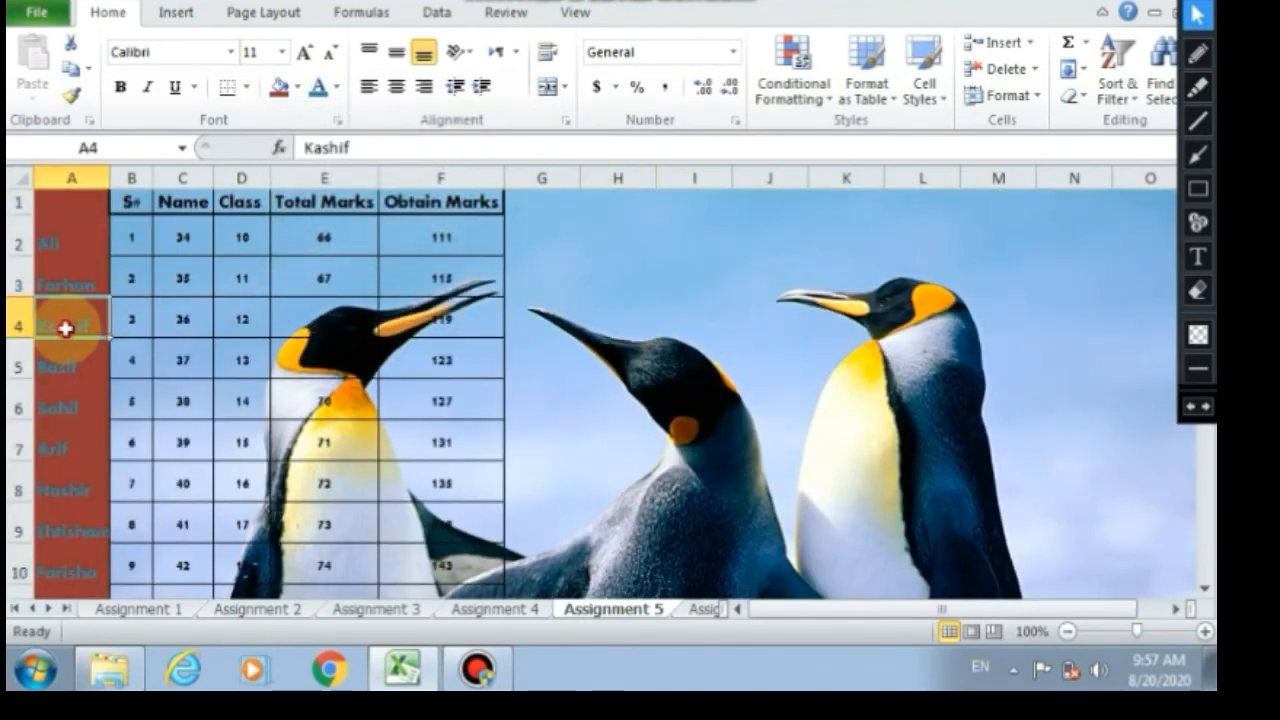
Look down the dark red name column to its last names, and return to cell A1
click(72, 237)
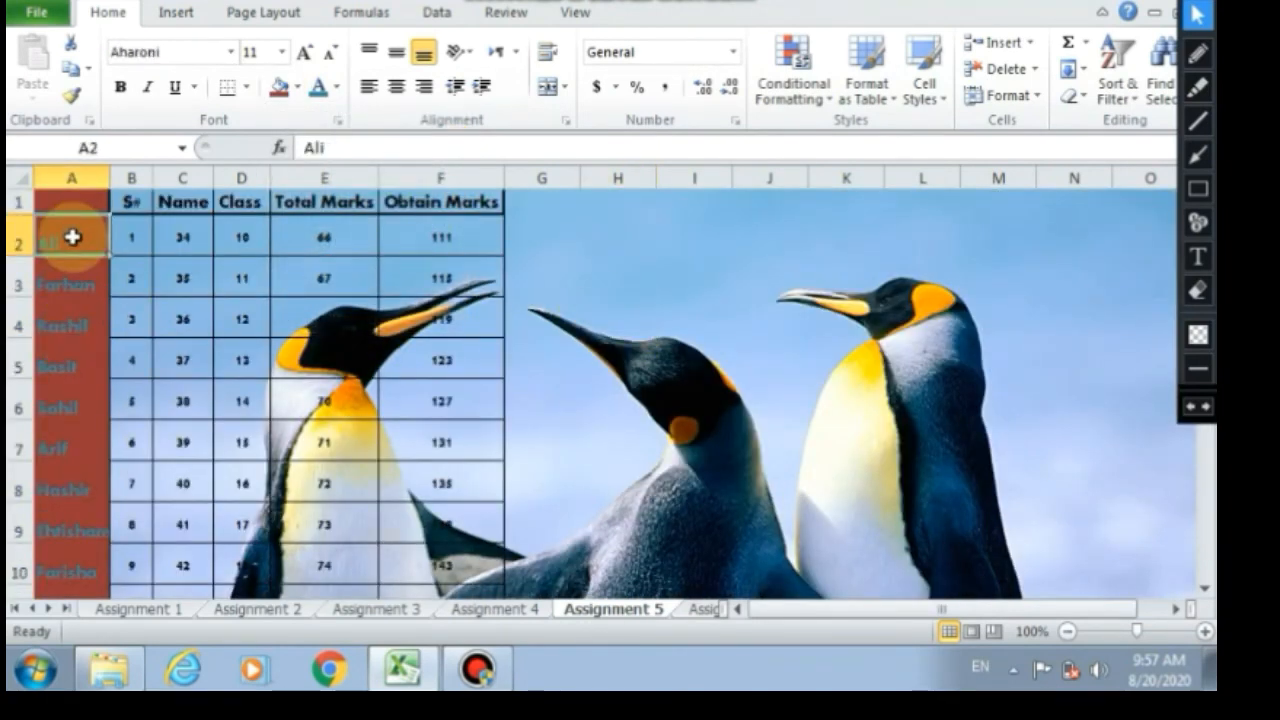
key(Up)
key(Down)
key(Down)
key(Down)
key(Down)
key(Down)
key(Down)
key(Down)
key(Down)
key(Down)
key(Down)
key(Down)
key(Down)
key(Down)
key(Down)
key(Down)
key(Down)
key(Down)
key(Down)
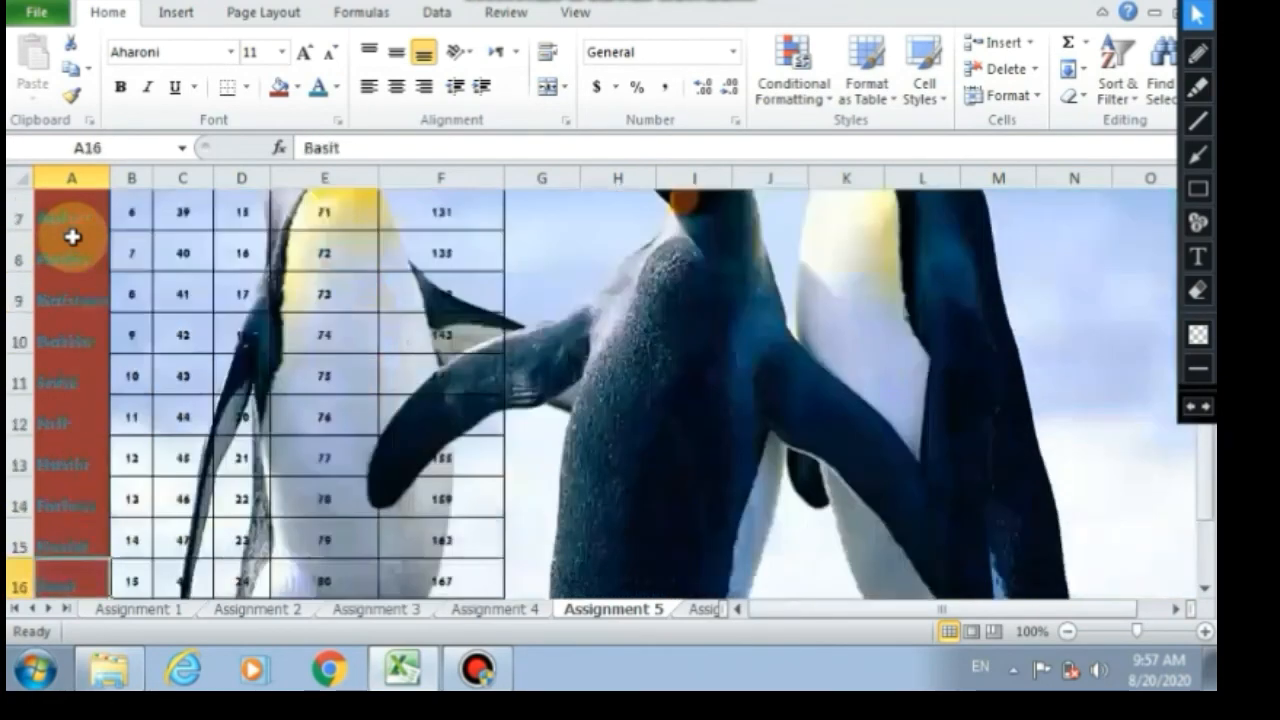
key(Up)
key(Up)
key(Up)
key(Up)
key(Up)
key(Up)
key(ctrl+Home)
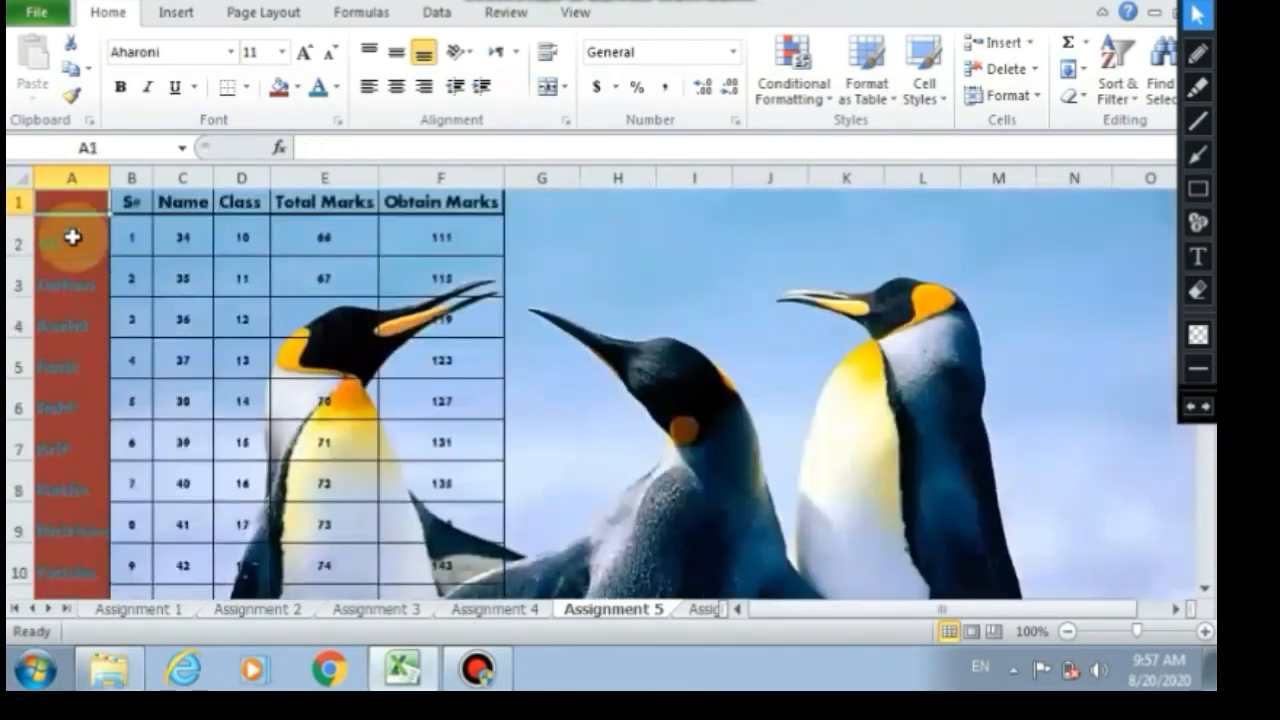
Look across the black header row through Obtain Marks and back towards the name column
key(Right)
key(Right)
key(Right)
key(Right)
key(Right)
key(Right)
key(Right)
key(Left)
key(Left)
key(Left)
key(Left)
key(Left)
key(Left)
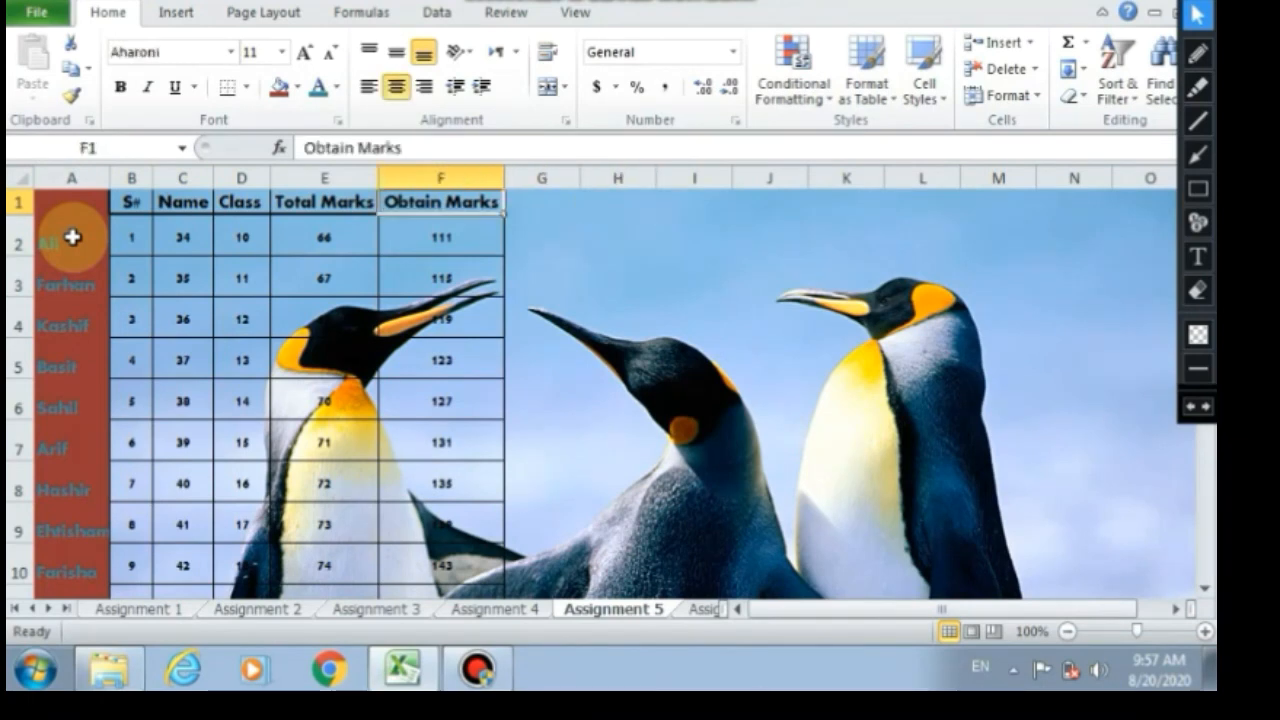
Look back and forth across the header row from S# through Obtain Marks to check its black text
key(Right)
key(Right)
key(Right)
key(Right)
key(Right)
key(Right)
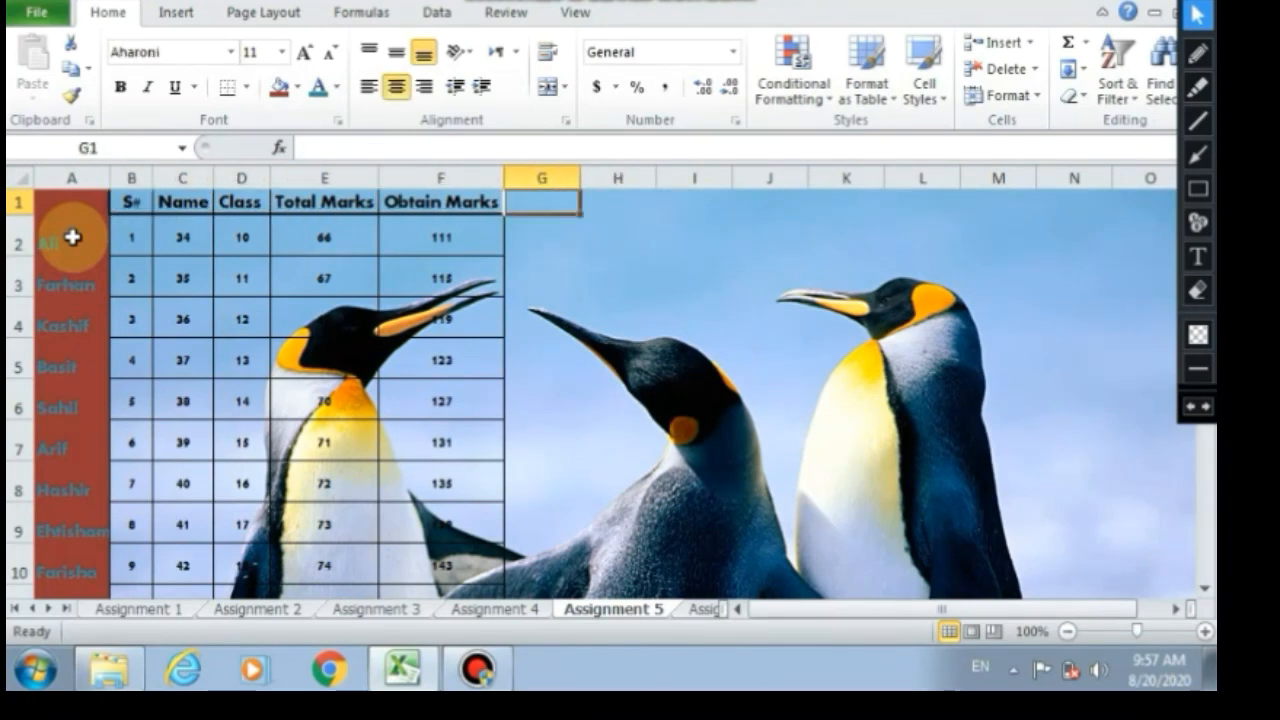
key(Left)
key(Left)
key(Left)
key(Left)
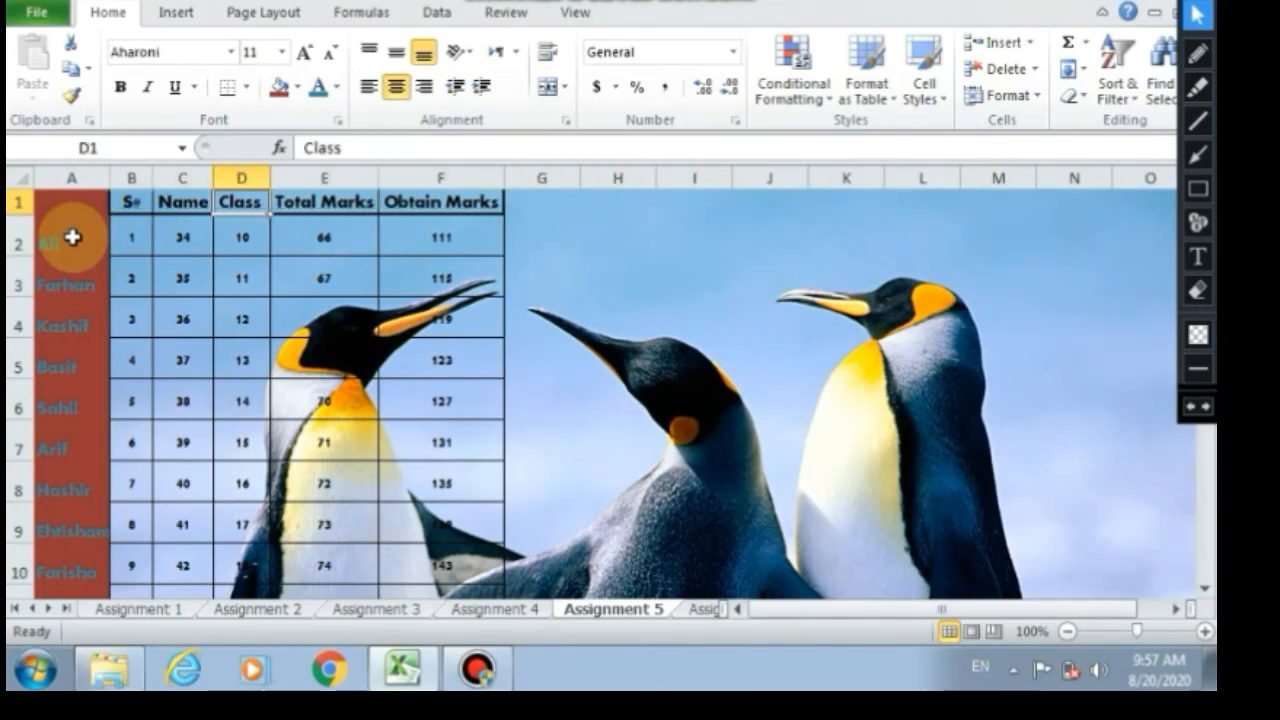
key(Left)
key(Left)
key(Left)
key(Right)
key(Right)
key(Right)
key(Right)
key(Right)
key(Right)
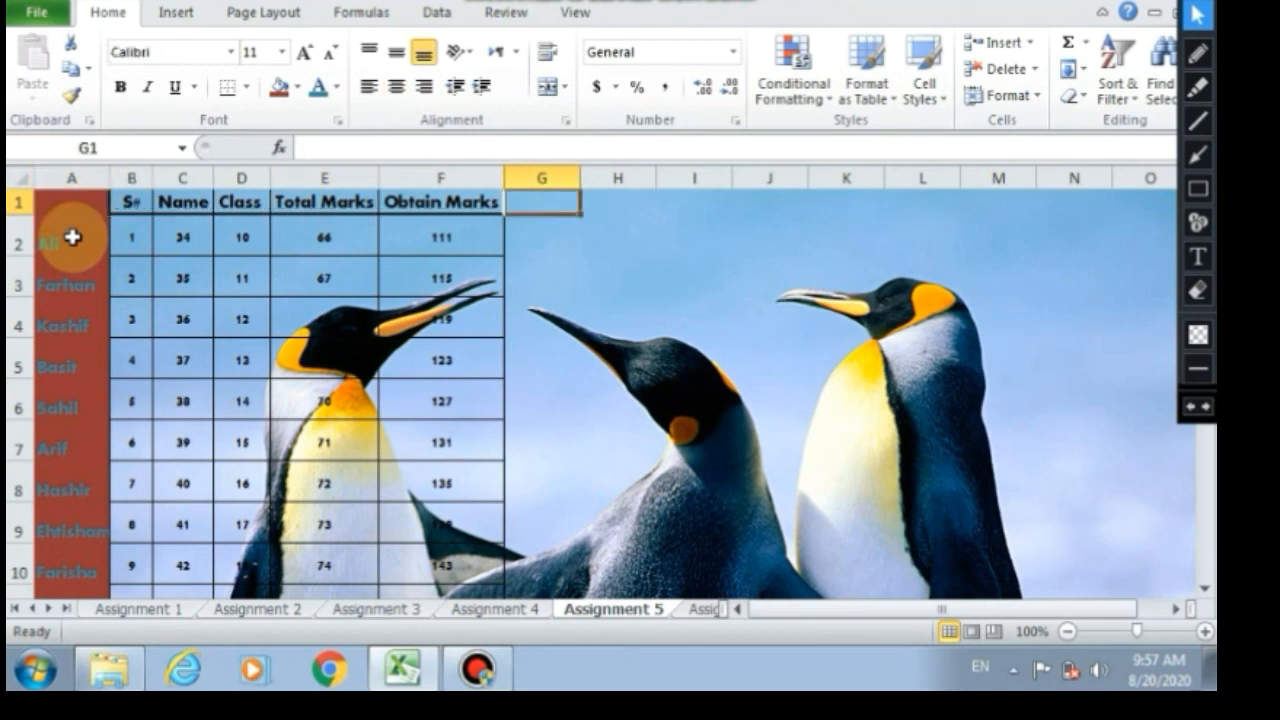
key(Right)
Examine the table's data rows 3 to 7 across the columns up to Obtain Marks, finishing on cell F7
key(Down)
key(Down)
key(Left)
key(Home)
key(Right)
key(Right)
key(Right)
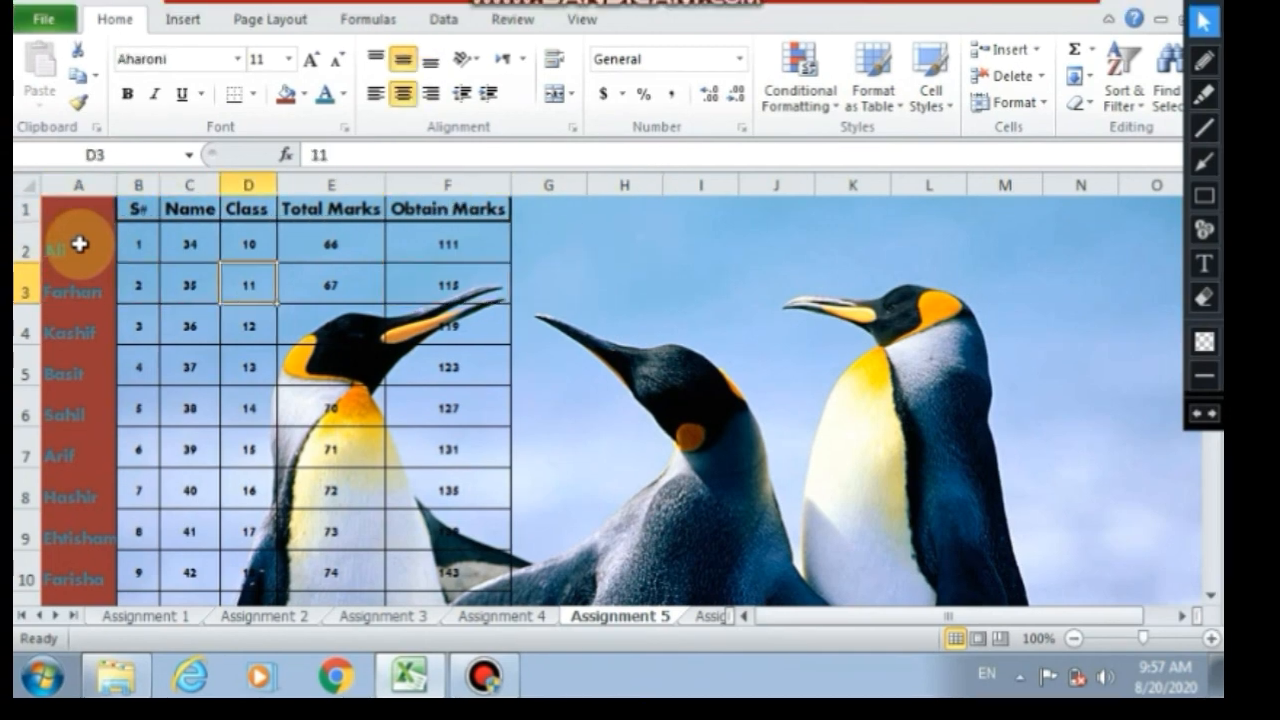
key(Right)
key(Right)
key(Right)
key(Down)
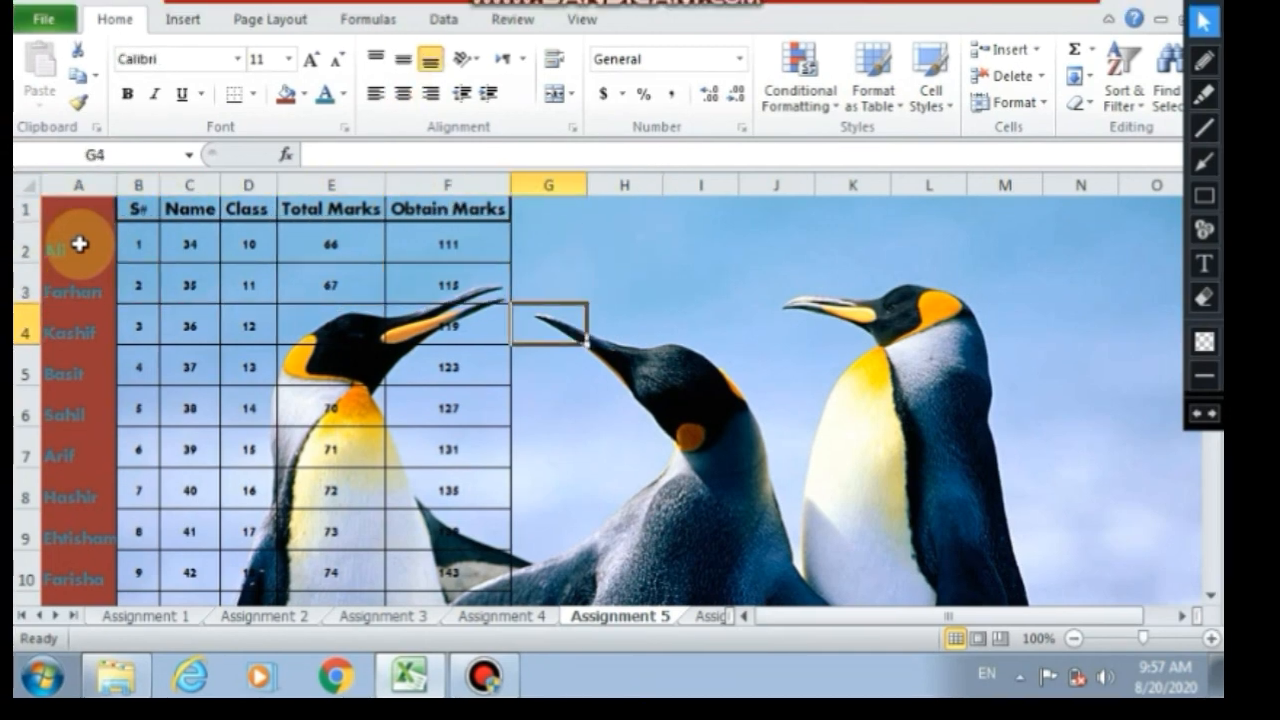
key(Left)
key(Left)
key(Left)
key(Left)
key(Left)
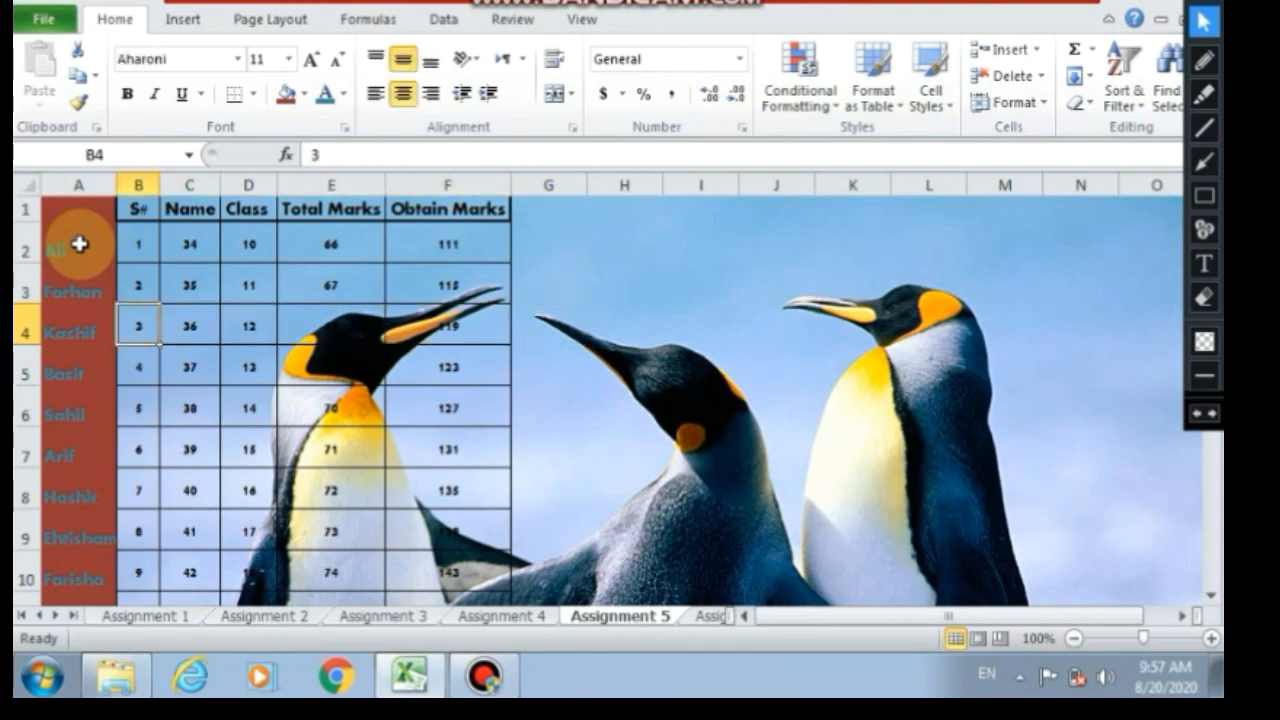
key(Down)
key(Left)
key(Right)
key(Right)
key(Right)
key(Right)
key(Right)
key(Down)
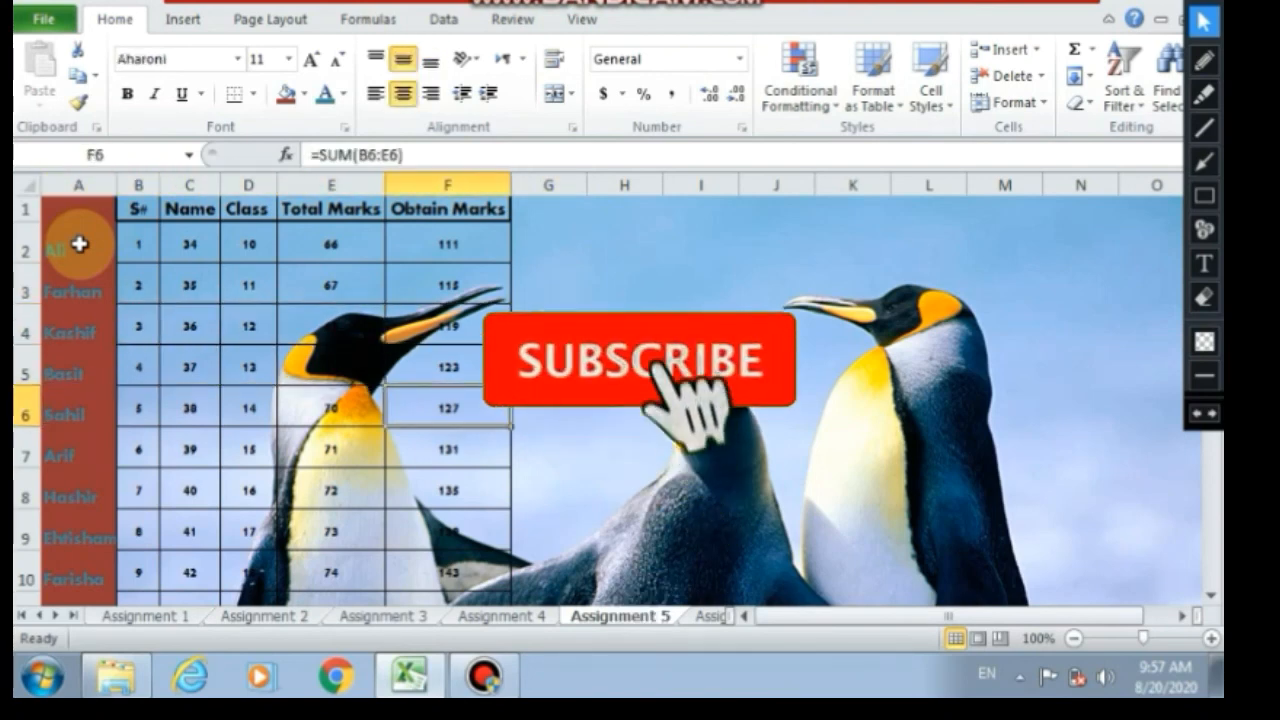
key(Down)
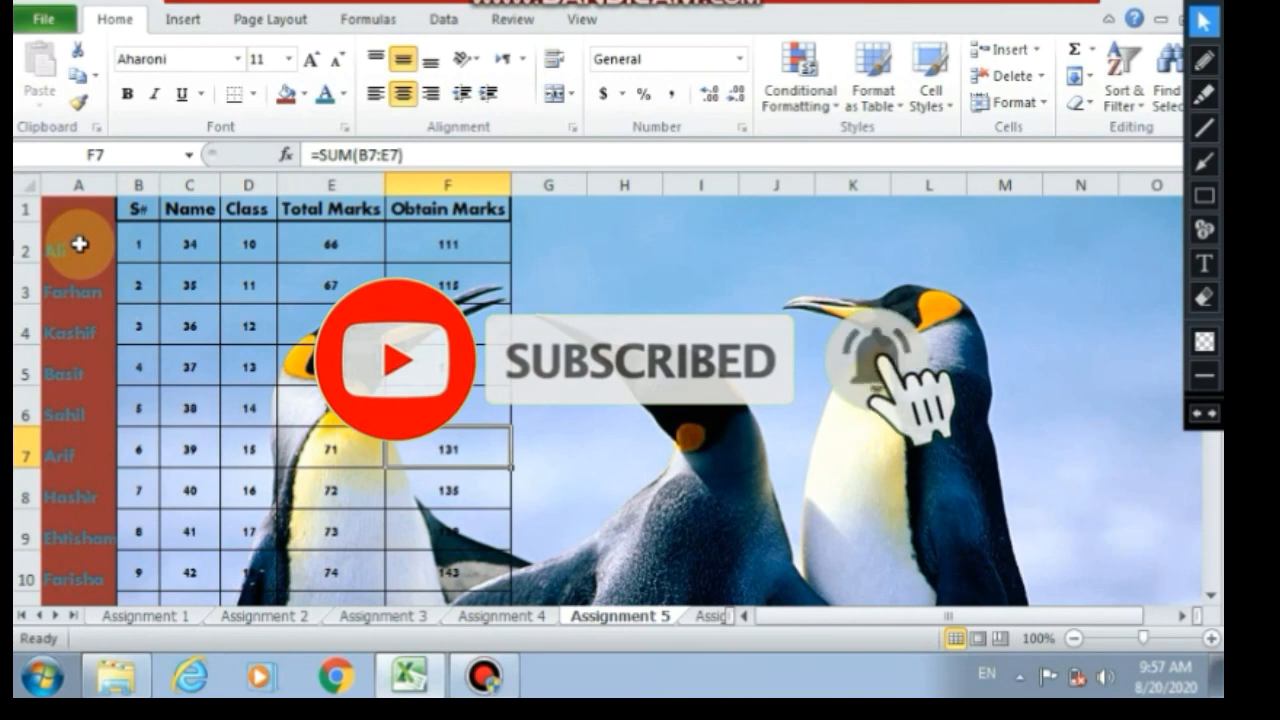